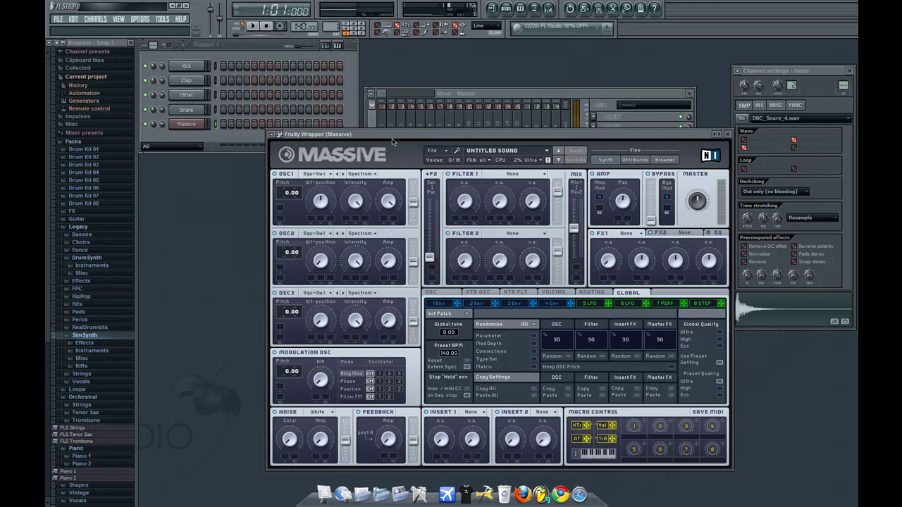
- Reposition the Massive plugin window higher on the screen
{"action": "left_click_drag", "start_coordinate": [404, 137], "coordinate": [391, 97]}
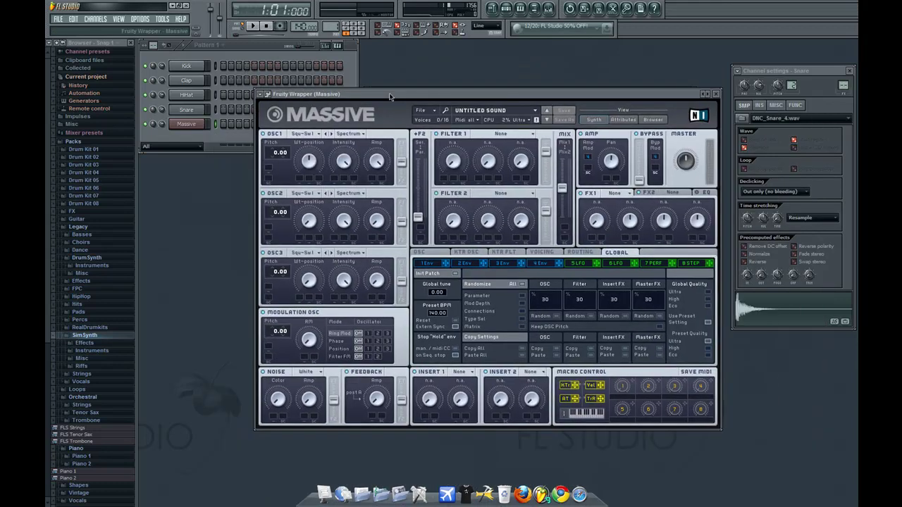
- Set OSC1's wavetable to Modern Talking and move the Massive window down to reveal the mixer
{"action": "left_click", "coordinate": [319, 136]}
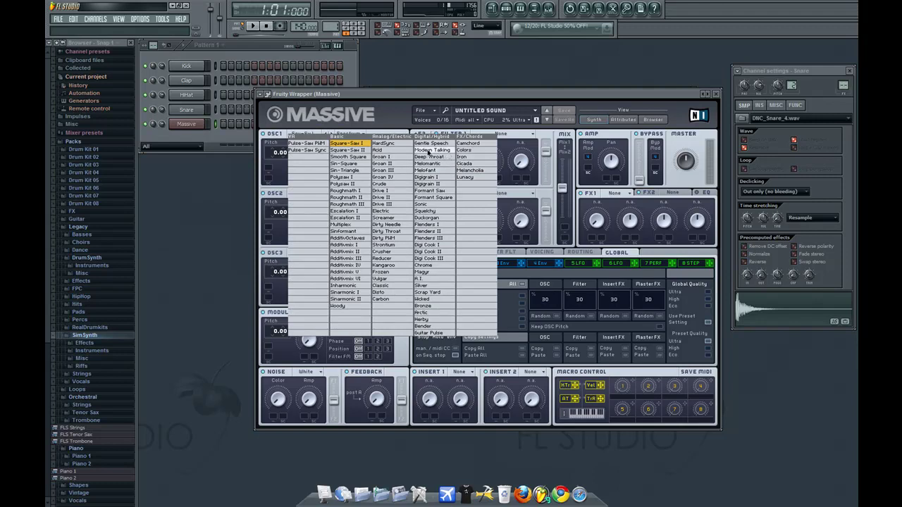
{"action": "left_click", "coordinate": [430, 152]}
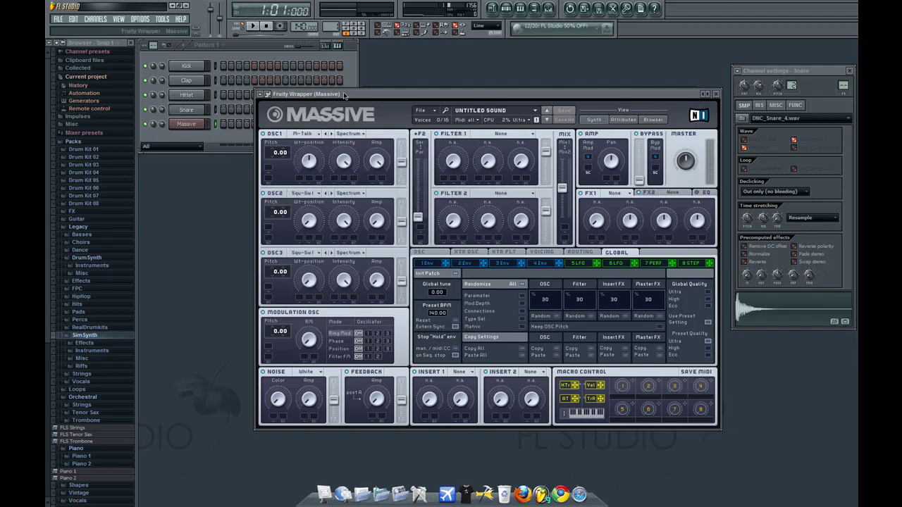
{"action": "left_click_drag", "start_coordinate": [345, 95], "coordinate": [336, 155]}
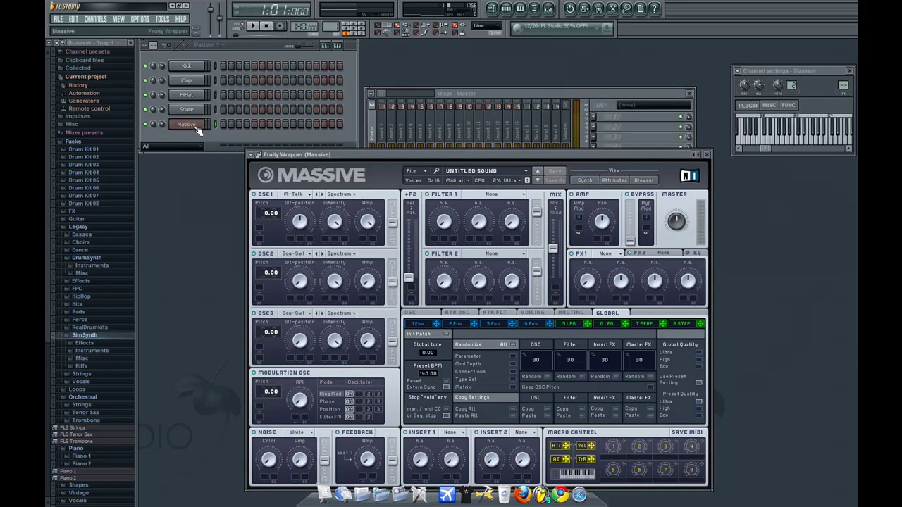
{"action": "left_click", "coordinate": [758, 139]}
{"action": "left_click", "coordinate": [779, 141]}
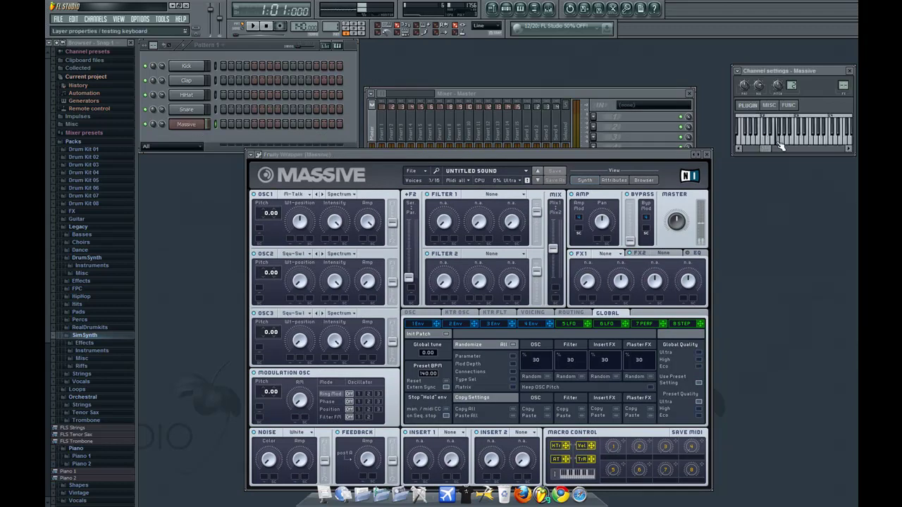
{"action": "left_click", "coordinate": [787, 142]}
{"action": "left_click", "coordinate": [793, 144]}
{"action": "left_click", "coordinate": [829, 139]}
{"action": "left_click", "coordinate": [800, 139]}
{"action": "left_click", "coordinate": [844, 140]}
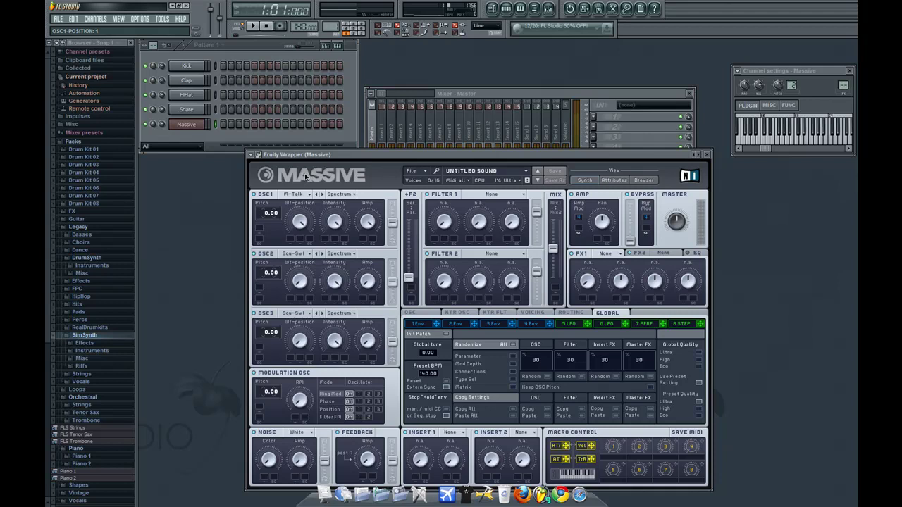
{"action": "mouse_move", "coordinate": [301, 224]}
{"action": "left_mouse_down"}
{"action": "mouse_move", "coordinate": [306, 322]}
{"action": "mouse_move", "coordinate": [303, 204]}
{"action": "mouse_move", "coordinate": [306, 297]}
{"action": "mouse_move", "coordinate": [302, 220]}
{"action": "left_mouse_up"}
{"action": "right_click", "coordinate": [303, 225]}
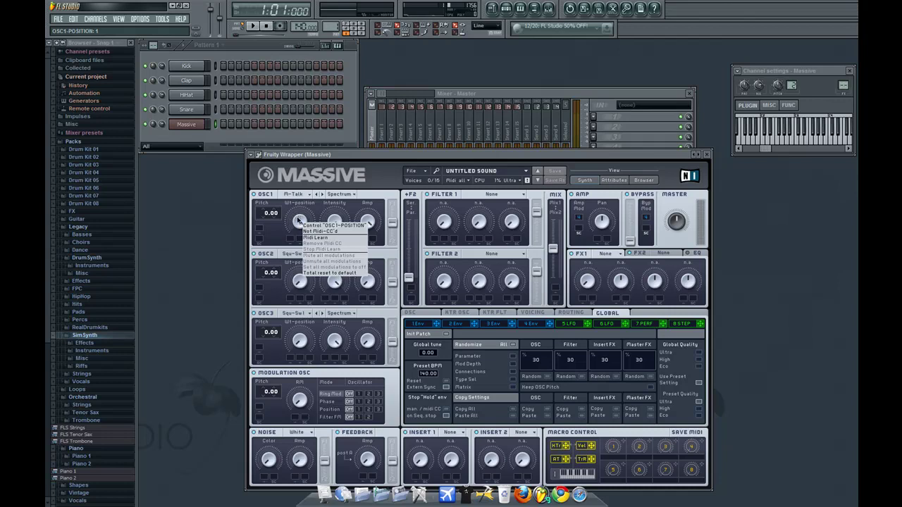
{"action": "left_click", "coordinate": [301, 213]}
{"action": "mouse_move", "coordinate": [302, 221]}
{"action": "left_mouse_down"}
{"action": "mouse_move", "coordinate": [301, 276]}
{"action": "mouse_move", "coordinate": [299, 211]}
{"action": "left_mouse_up"}
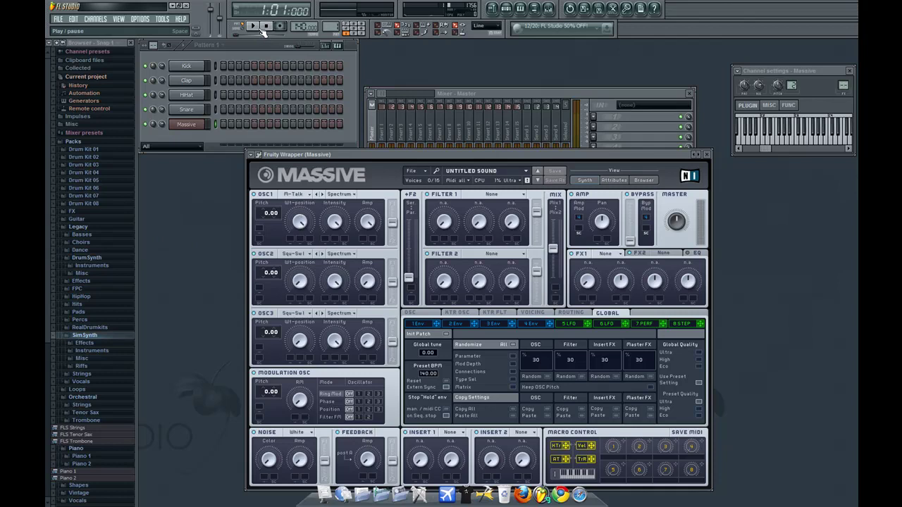
- In Massive's piano roll, preview pitches, then draw and lengthen one bass note at the grid start
{"action": "right_click", "coordinate": [188, 125]}
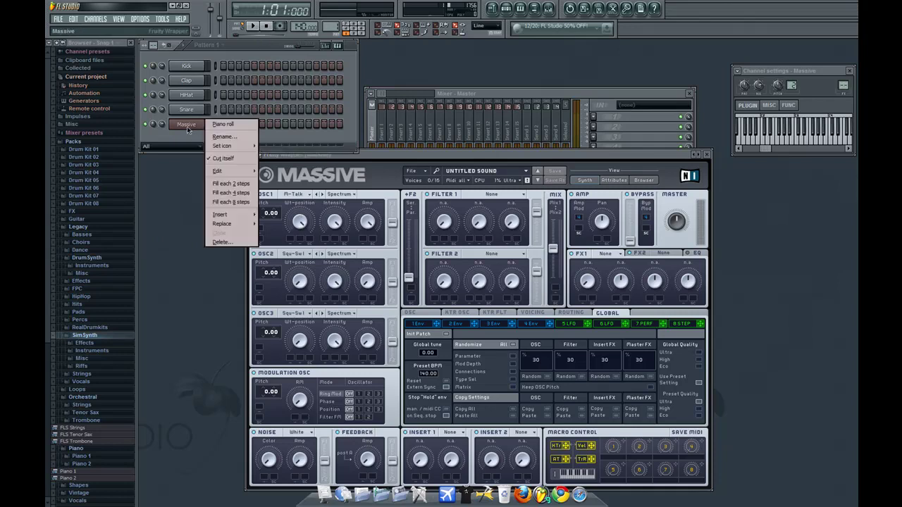
{"action": "left_click", "coordinate": [224, 125]}
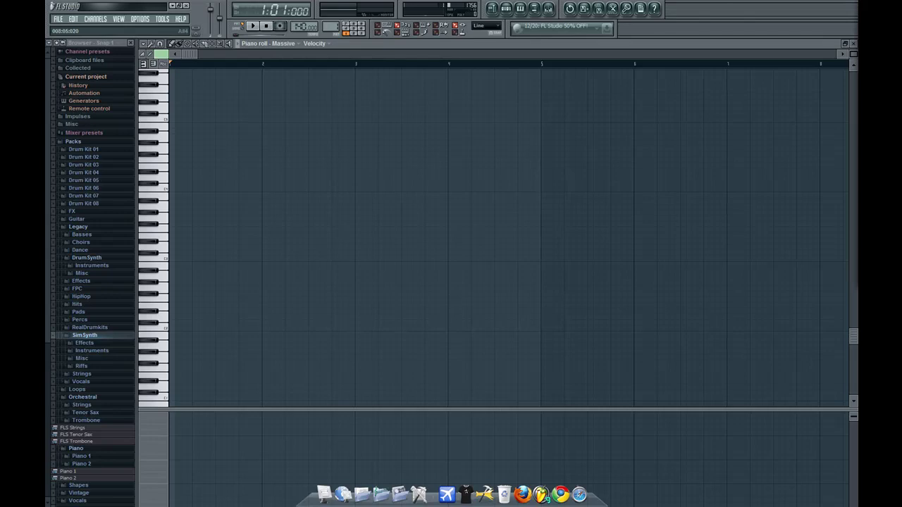
{"action": "left_click", "coordinate": [169, 179]}
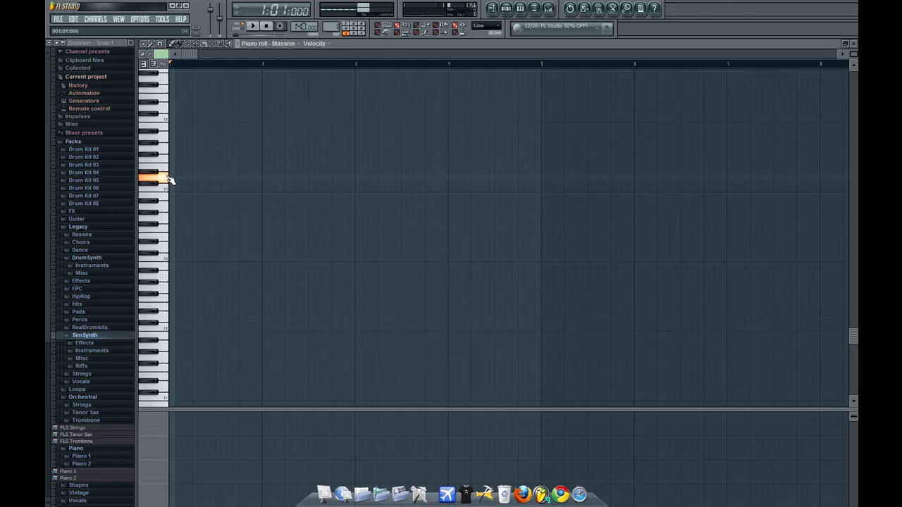
{"action": "left_click", "coordinate": [167, 147]}
{"action": "left_click", "coordinate": [166, 152]}
{"action": "left_click", "coordinate": [173, 148]}
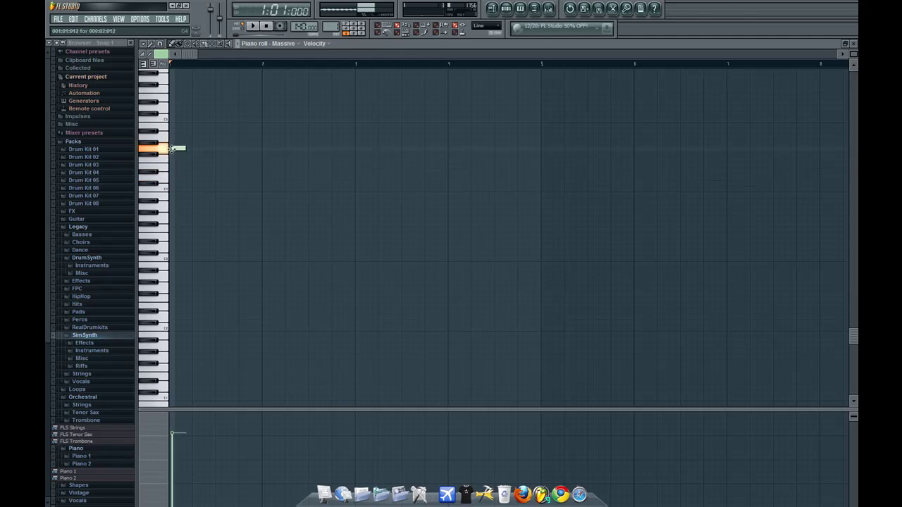
{"action": "left_click_drag", "start_coordinate": [179, 149], "coordinate": [216, 153]}
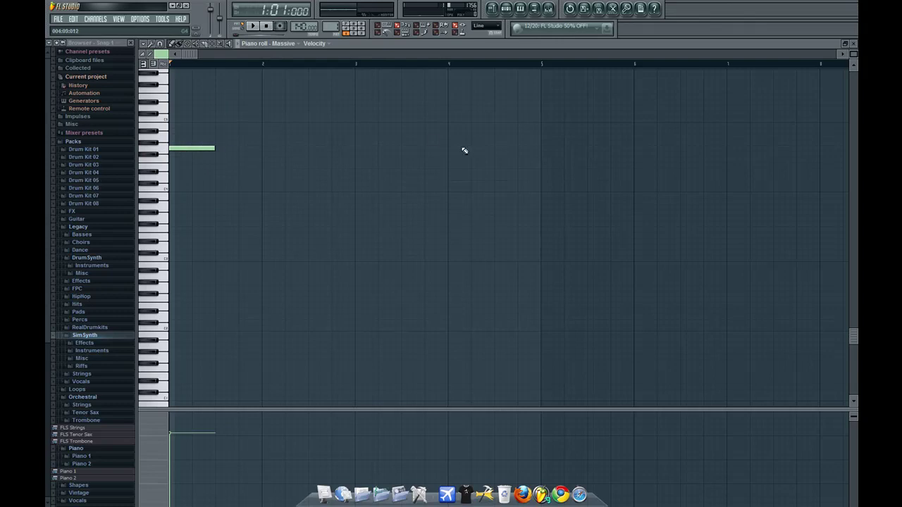
{"action": "left_click", "coordinate": [853, 44]}
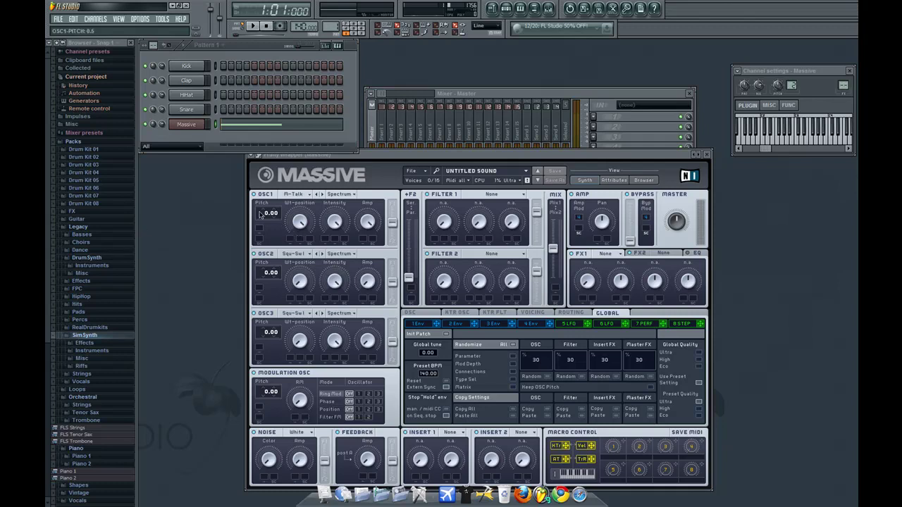
- Assign LFO 5 to OSC1 pitch with tempo Sync enabled, and preview the wobble
{"action": "left_click_drag", "start_coordinate": [587, 328], "coordinate": [259, 231]}
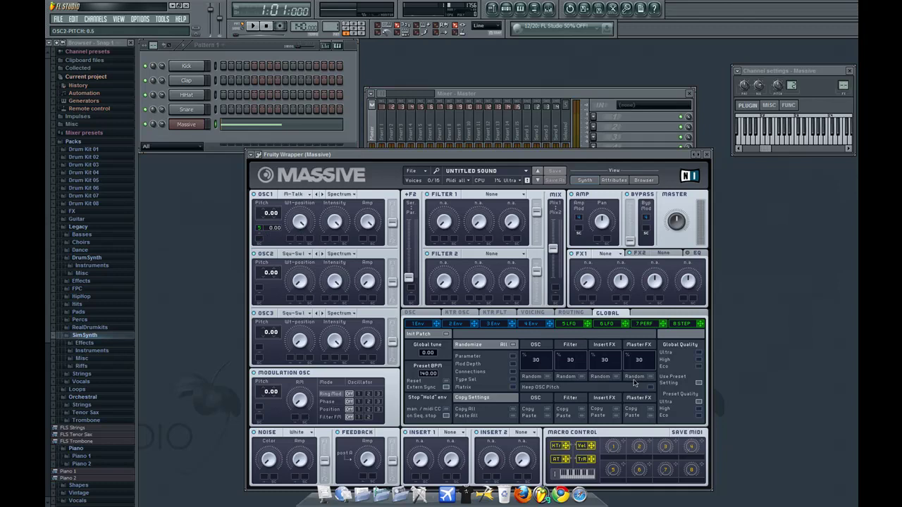
{"action": "left_click", "coordinate": [568, 324]}
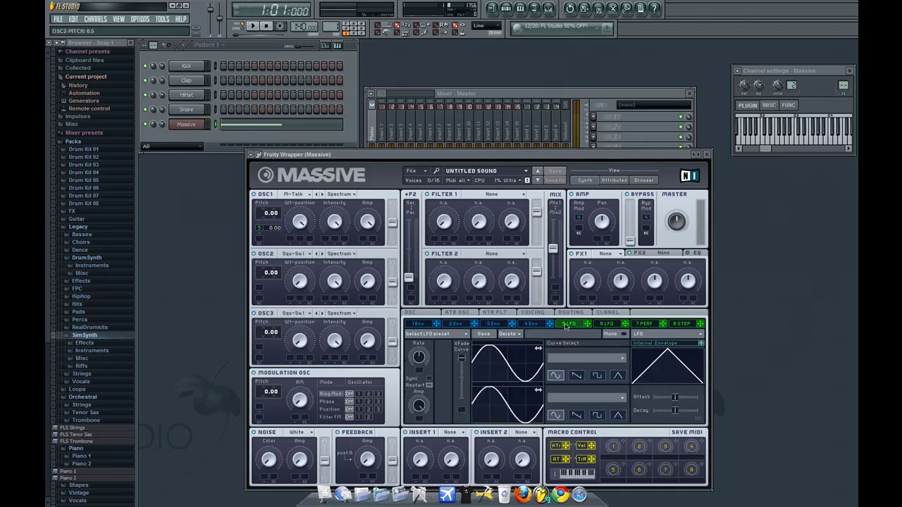
{"action": "left_click", "coordinate": [430, 382]}
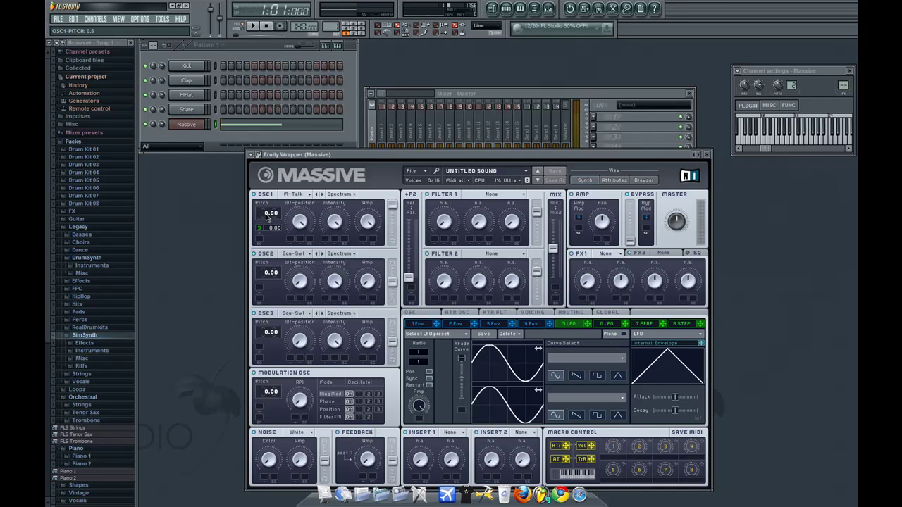
{"action": "left_click", "coordinate": [253, 27]}
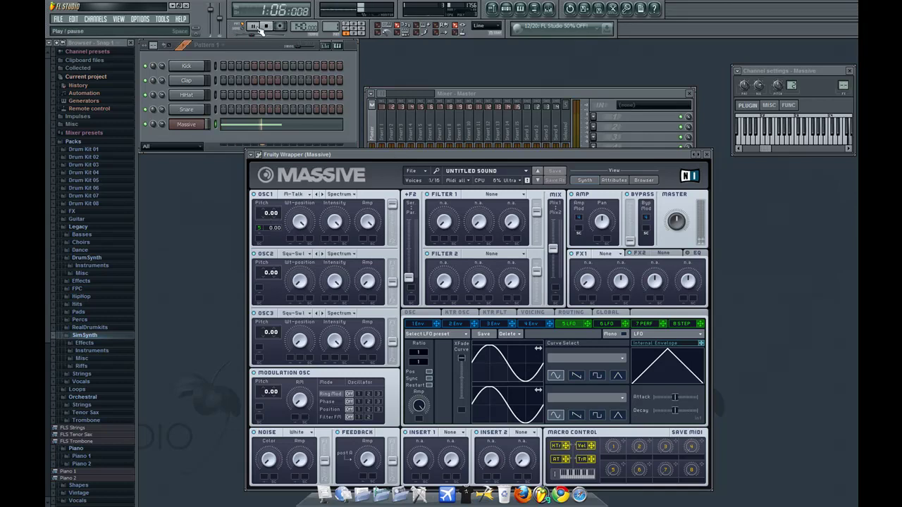
{"action": "left_click", "coordinate": [265, 26]}
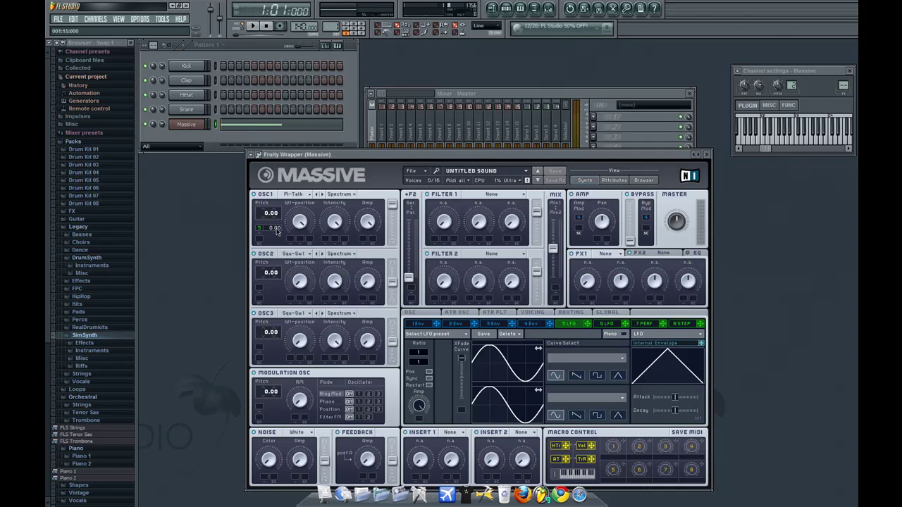
- Set the LFO 5 pitch modulation depth to -5.06, checking the wobble with playback
{"action": "left_click_drag", "start_coordinate": [277, 233], "coordinate": [285, 342]}
{"action": "mouse_move", "coordinate": [287, 439]}
{"action": "left_mouse_down"}
{"action": "mouse_move", "coordinate": [288, 485]}
{"action": "mouse_move", "coordinate": [292, 267]}
{"action": "mouse_move", "coordinate": [280, 228]}
{"action": "mouse_move", "coordinate": [288, 488]}
{"action": "mouse_move", "coordinate": [287, 442]}
{"action": "mouse_move", "coordinate": [287, 455]}
{"action": "left_mouse_up"}
{"action": "left_click", "coordinate": [252, 26]}
{"action": "key", "text": "space"}
{"action": "mouse_move", "coordinate": [279, 229]}
{"action": "left_mouse_down"}
{"action": "mouse_move", "coordinate": [281, 332]}
{"action": "mouse_move", "coordinate": [280, 236]}
{"action": "left_mouse_up"}
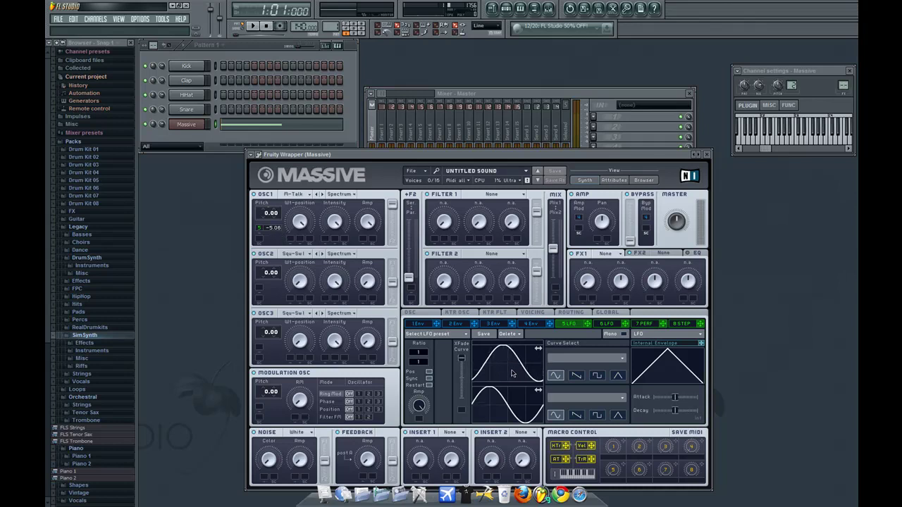
{"action": "left_click", "coordinate": [253, 26]}
{"action": "left_click", "coordinate": [267, 28]}
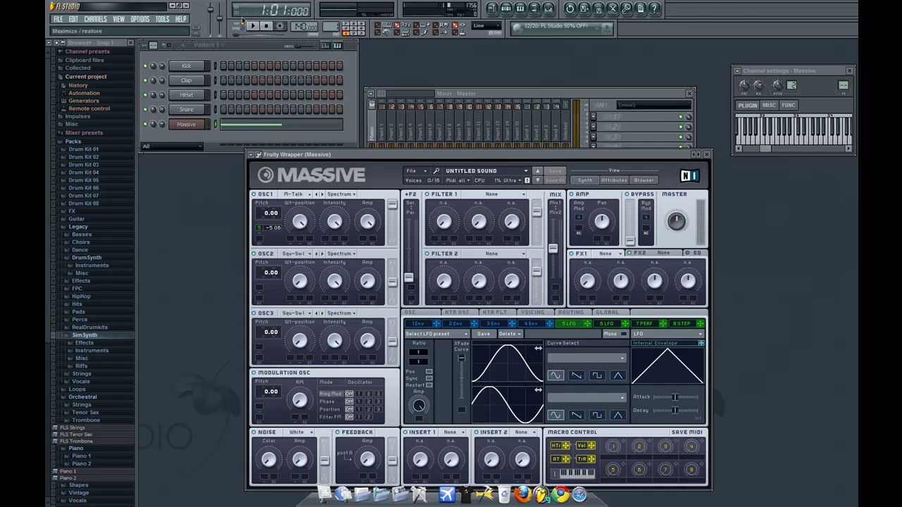
{"action": "left_click", "coordinate": [312, 68]}
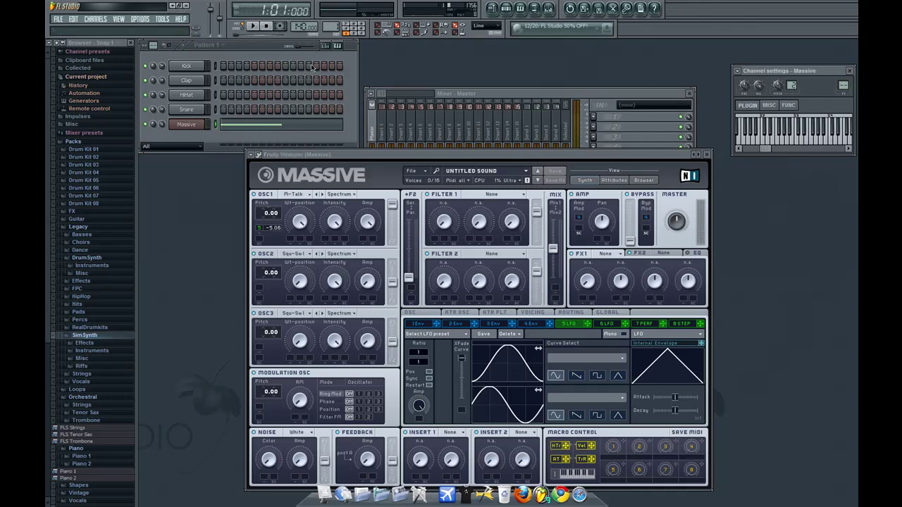
{"action": "left_click", "coordinate": [252, 26]}
{"action": "left_click", "coordinate": [267, 29]}
{"action": "left_click", "coordinate": [175, 7]}
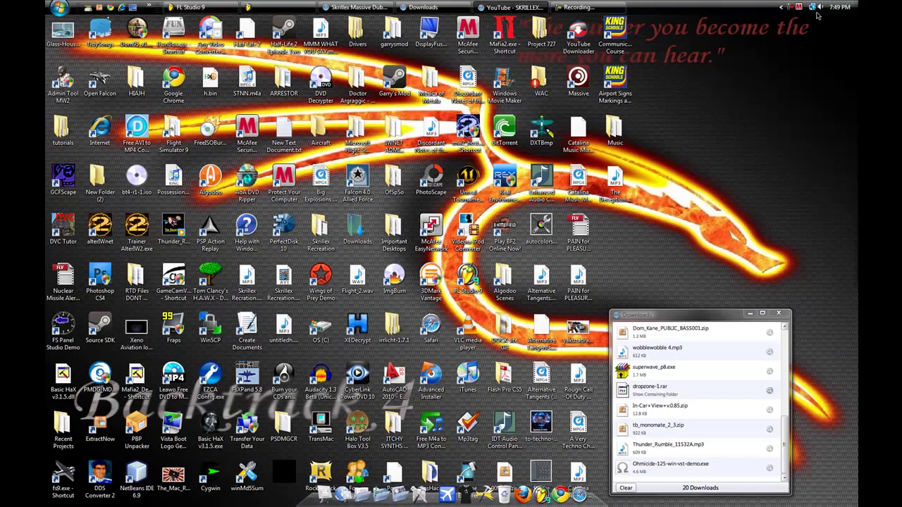
{"action": "left_click", "coordinate": [821, 8]}
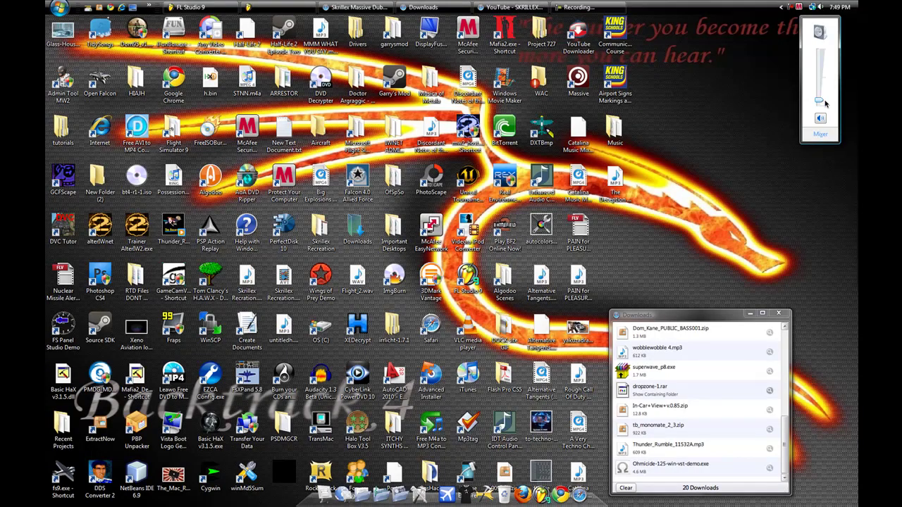
{"action": "mouse_move", "coordinate": [822, 101]}
{"action": "left_click", "coordinate": [191, 7]}
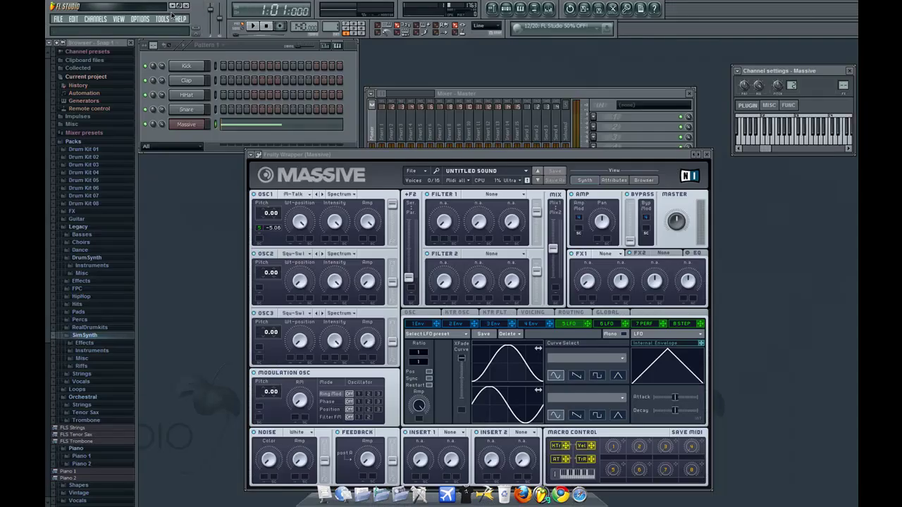
- Play and stop the Massive pattern twice to audition it
{"action": "left_click", "coordinate": [254, 26]}
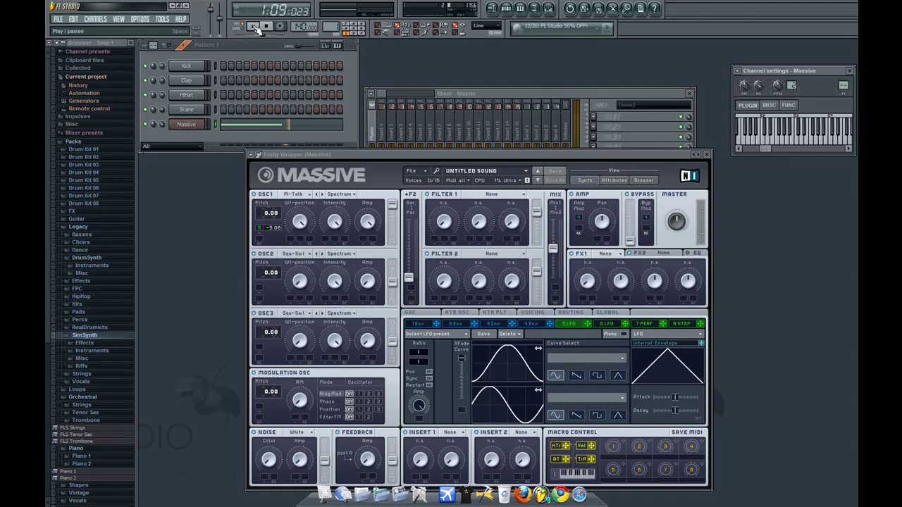
{"action": "left_click", "coordinate": [256, 27]}
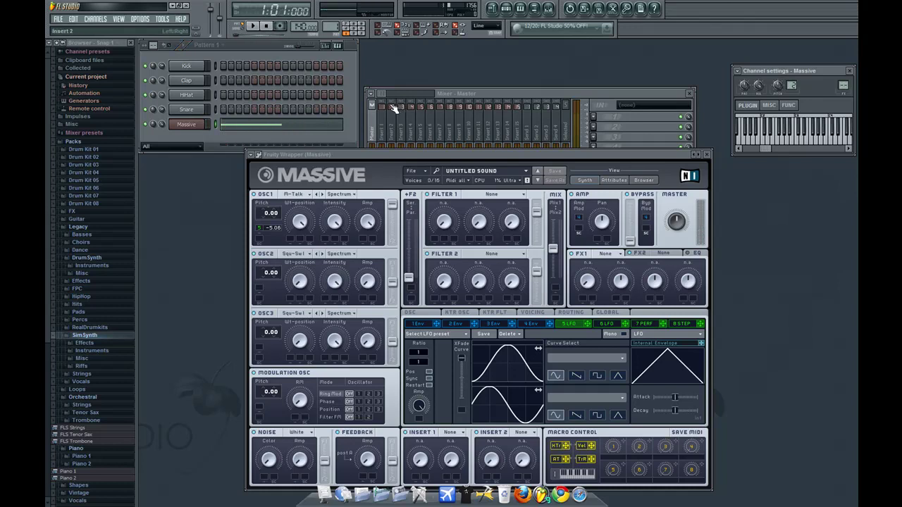
{"action": "left_click", "coordinate": [255, 27]}
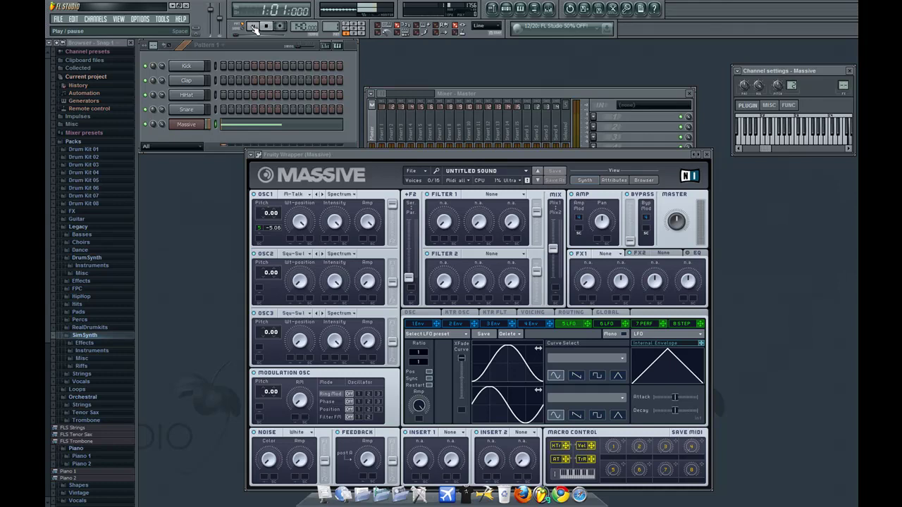
{"action": "left_click", "coordinate": [254, 27]}
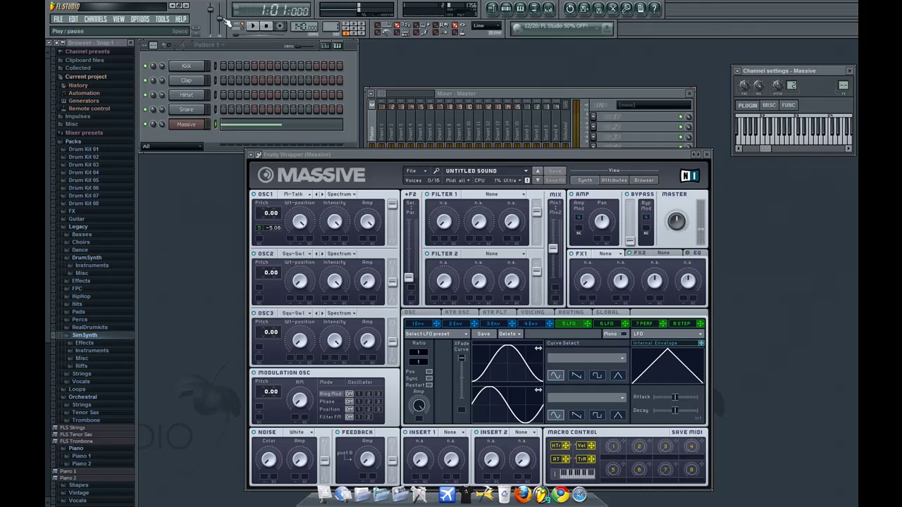
- Turn the Windows system volume down, then replay the pattern in FL Studio at the lower level
{"action": "left_click", "coordinate": [178, 9]}
{"action": "left_click", "coordinate": [821, 9]}
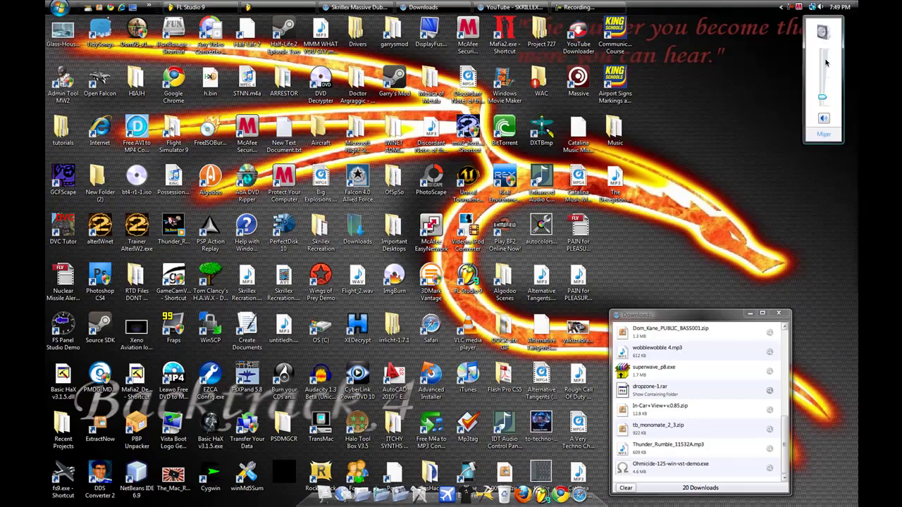
{"action": "left_click_drag", "start_coordinate": [823, 87], "coordinate": [822, 94]}
{"action": "left_click", "coordinate": [217, 7]}
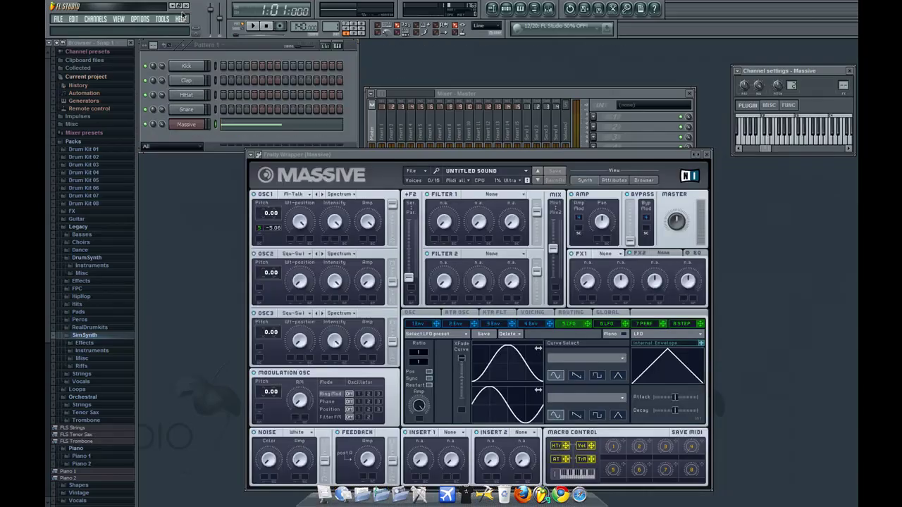
{"action": "left_click", "coordinate": [253, 27]}
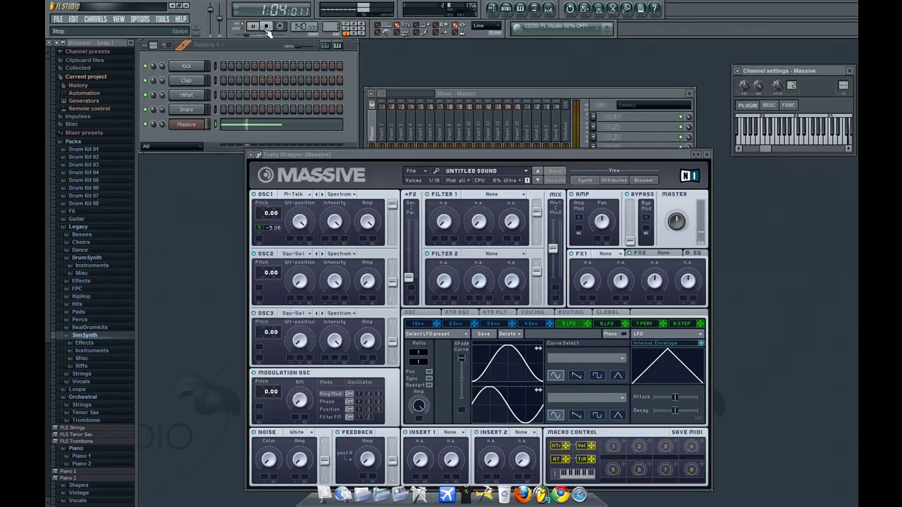
{"action": "left_click", "coordinate": [267, 27]}
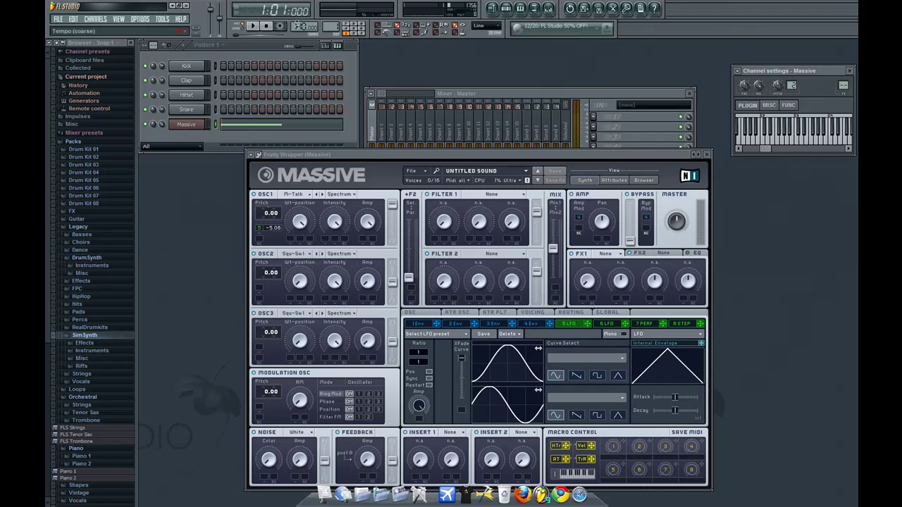
- Record one pass of the pattern with recording set to Everything, then play it back once
{"action": "left_click", "coordinate": [281, 27]}
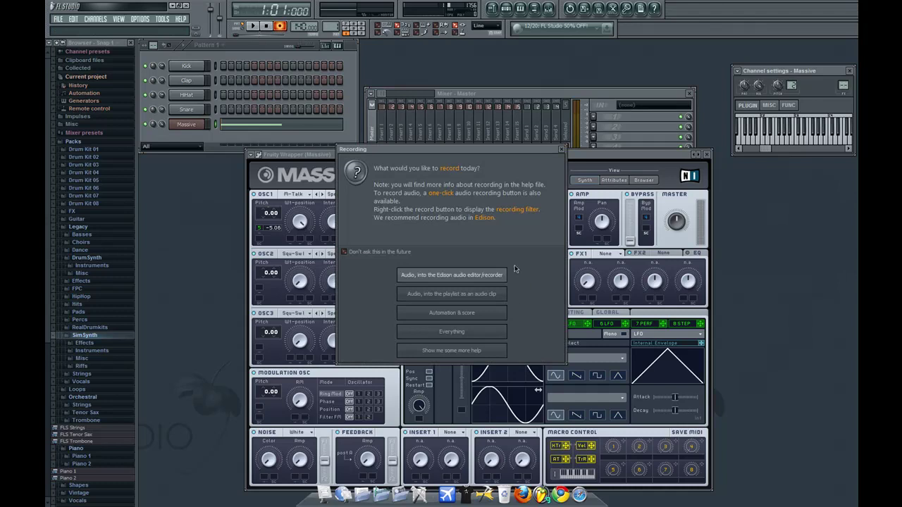
{"action": "left_click", "coordinate": [458, 333]}
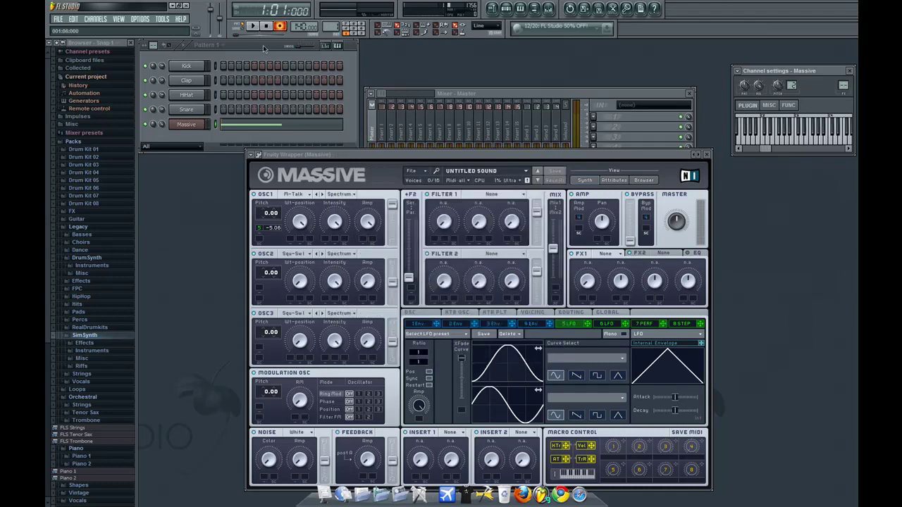
{"action": "key", "text": "space"}
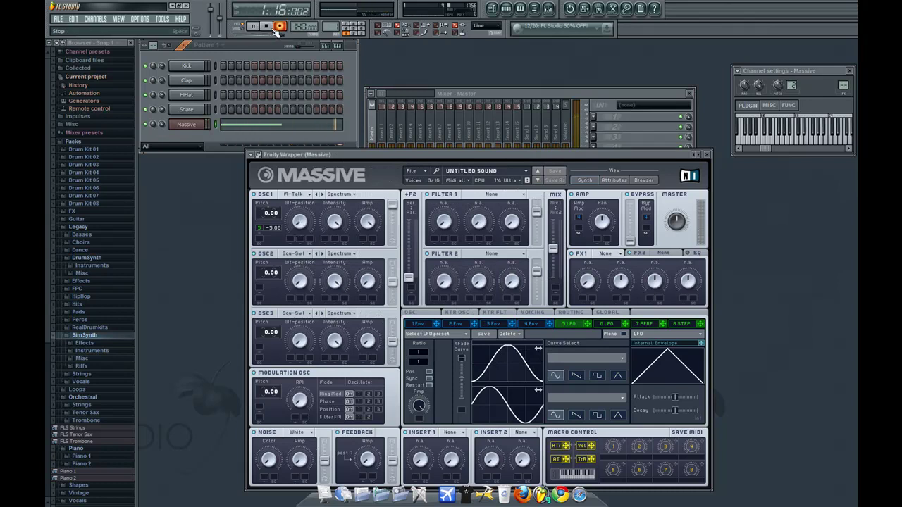
{"action": "key", "text": "space"}
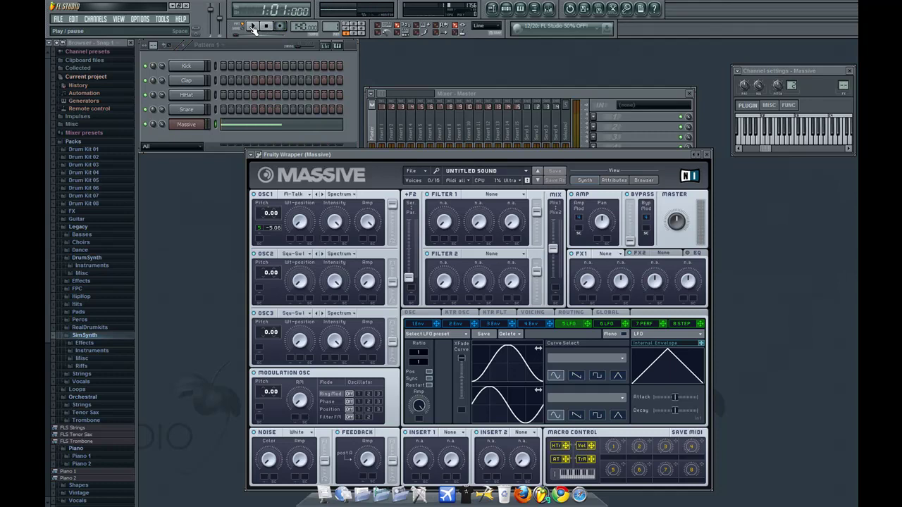
{"action": "left_click", "coordinate": [252, 26]}
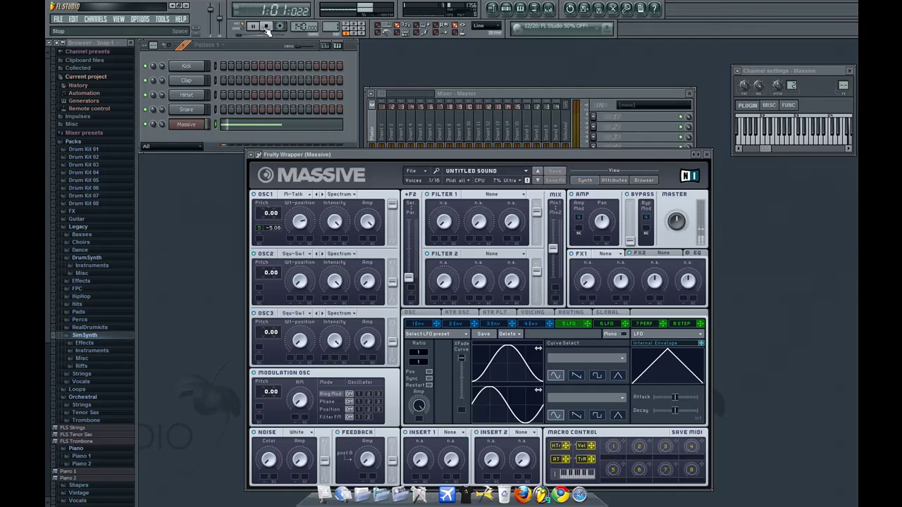
{"action": "left_click", "coordinate": [265, 28]}
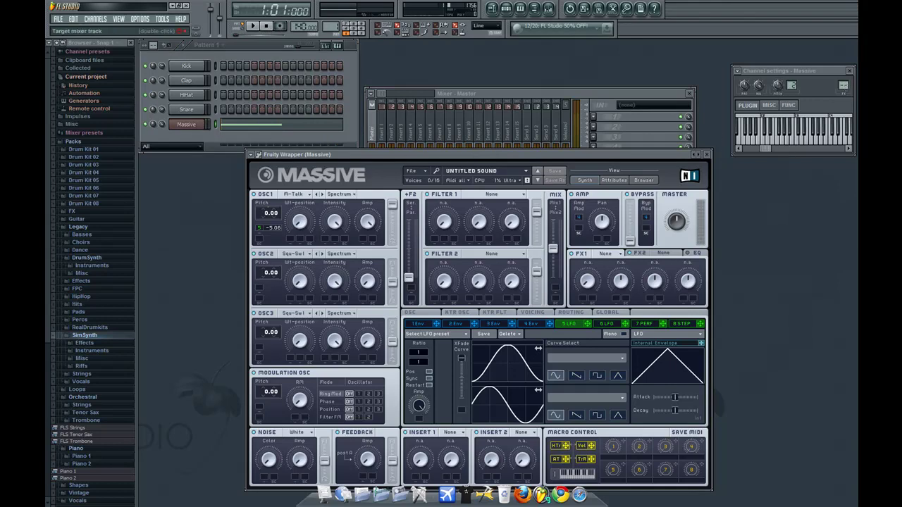
- Route Massive to Insert 1, load Ohmicide in its first FX slot, and open Ohmicide's product page
{"action": "double_click", "coordinate": [792, 85]}
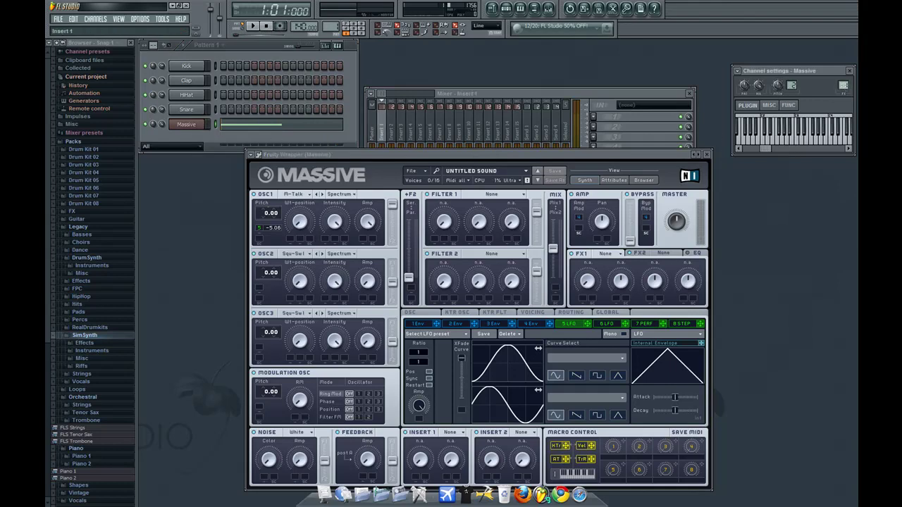
{"action": "left_click", "coordinate": [548, 10]}
{"action": "left_click", "coordinate": [596, 117]}
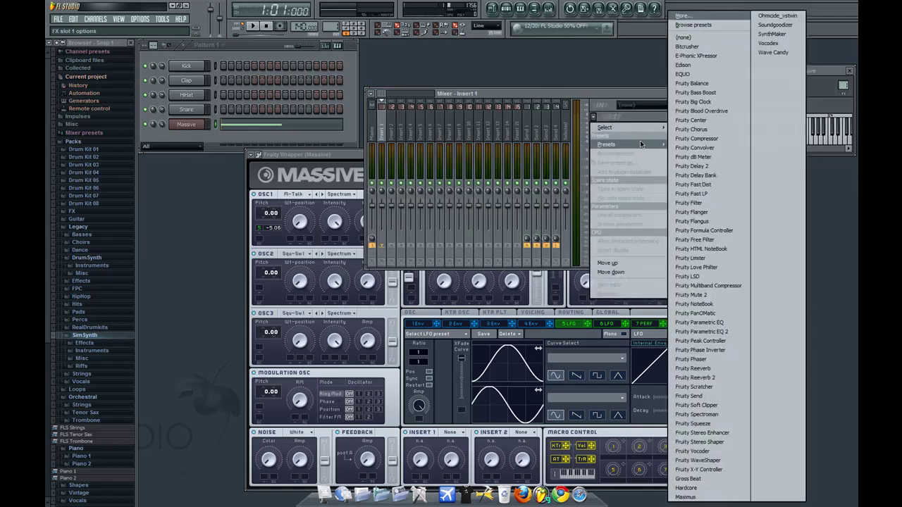
{"action": "left_click", "coordinate": [779, 15]}
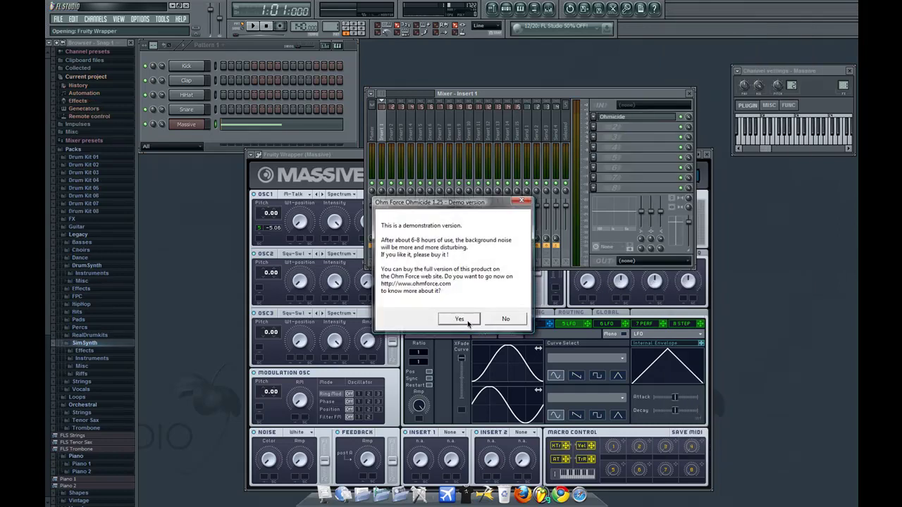
{"action": "left_click", "coordinate": [467, 321]}
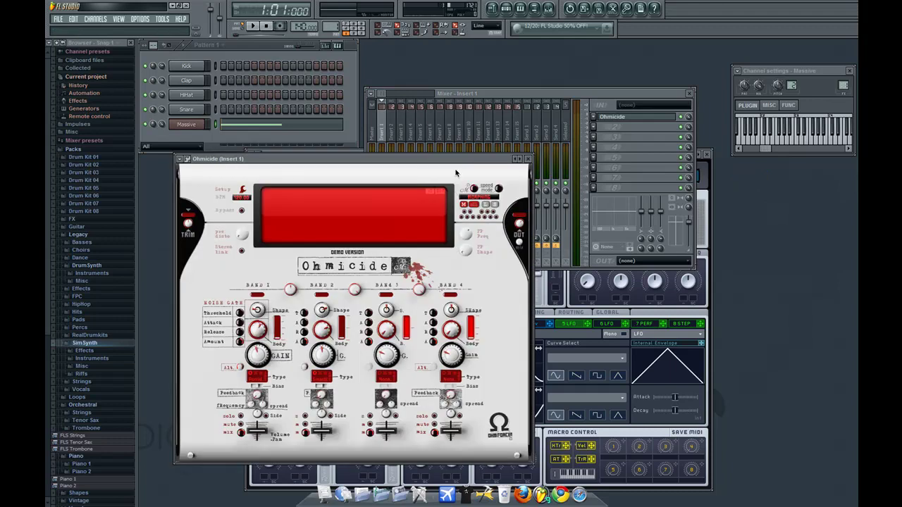
{"action": "left_click_drag", "start_coordinate": [460, 163], "coordinate": [637, 188]}
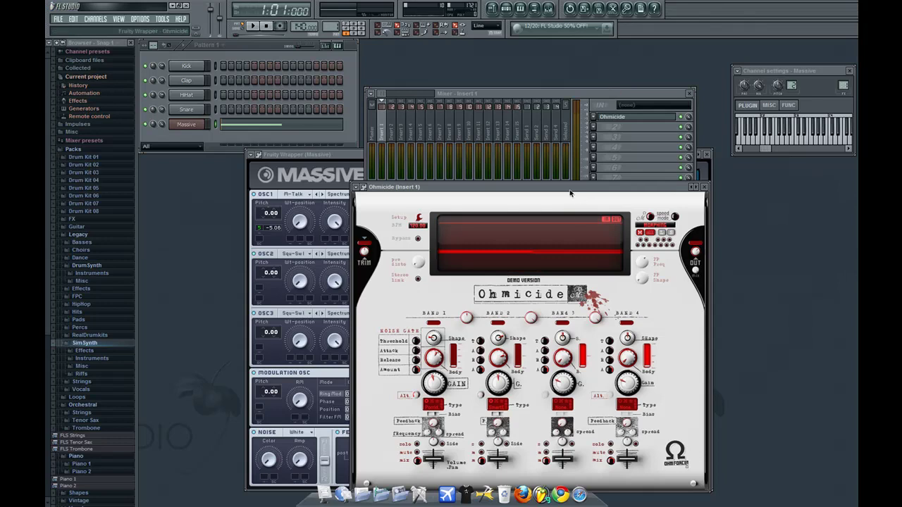
{"action": "left_click", "coordinate": [675, 451]}
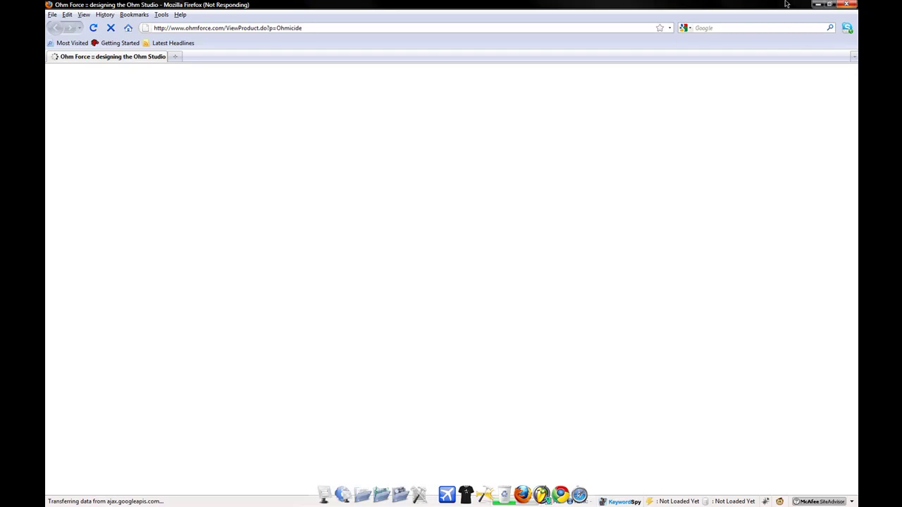
- Close the stalled Firefox window and minimize FL Studio
{"action": "left_click", "coordinate": [854, 4]}
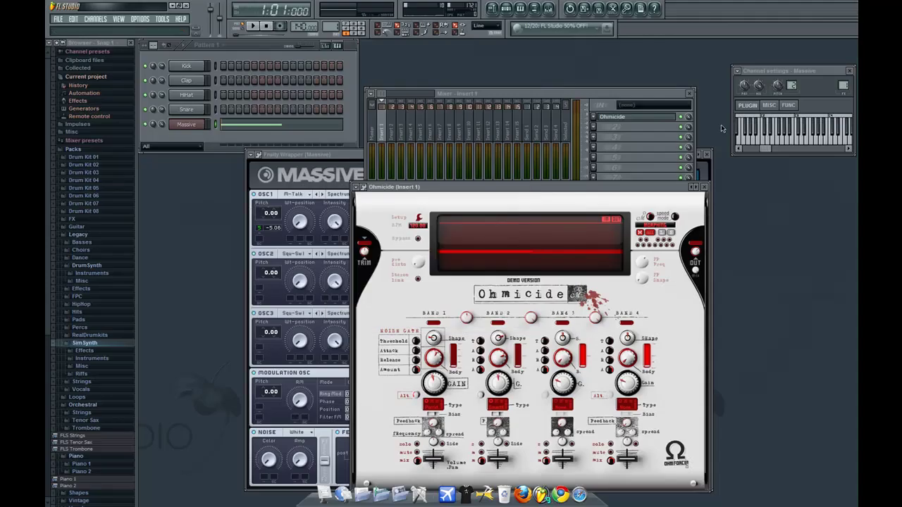
{"action": "left_click", "coordinate": [171, 8]}
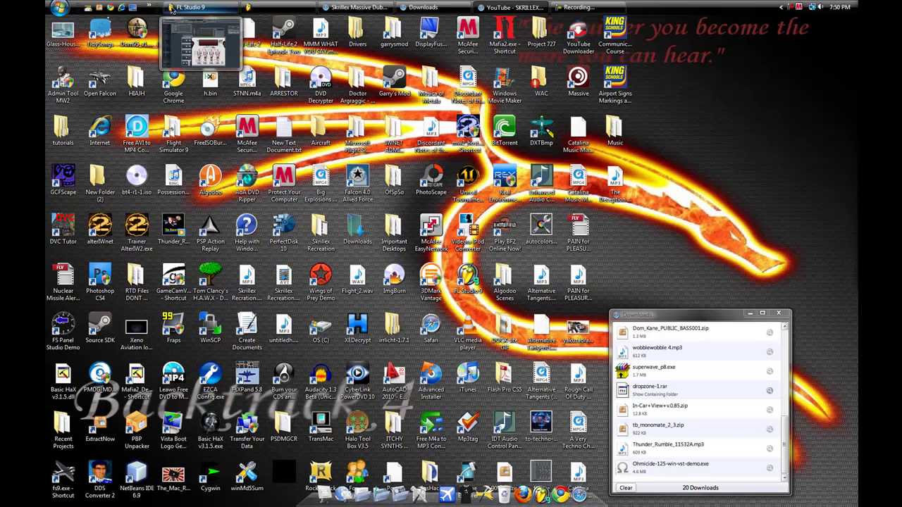
- During playback, raise Ohmicide's band 1 gain to about +37 dB and band 2 to about +41 dB
{"action": "left_click", "coordinate": [171, 9]}
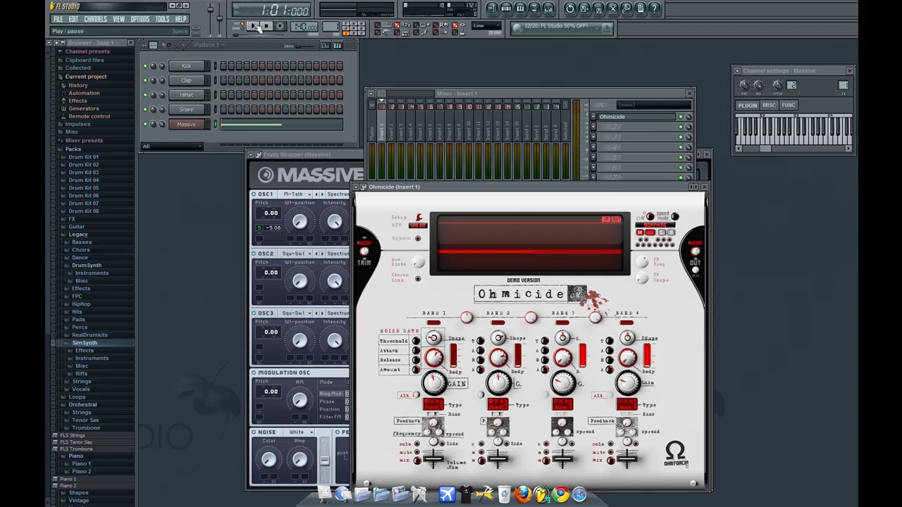
{"action": "key", "text": "space"}
{"action": "scroll", "coordinate": [435, 383], "scroll_direction": "down", "scroll_amount": 10}
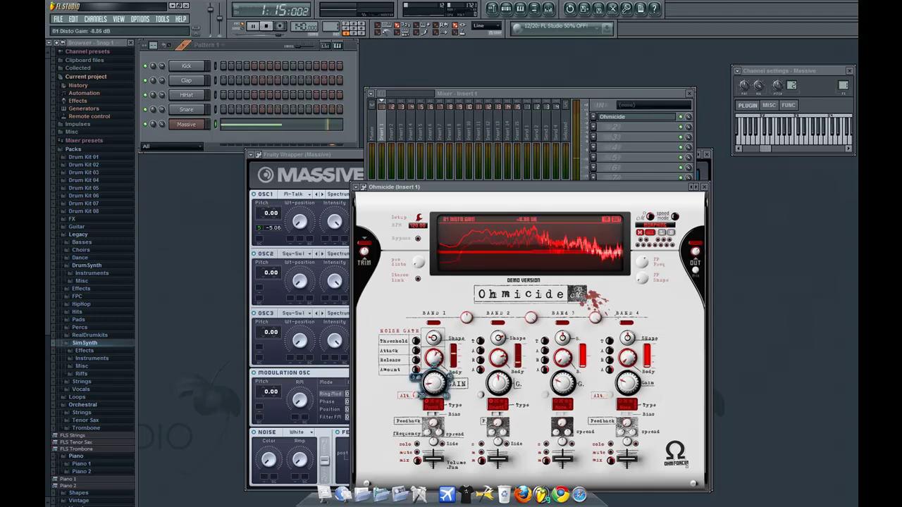
{"action": "scroll", "coordinate": [499, 382], "scroll_direction": "up", "scroll_amount": 5}
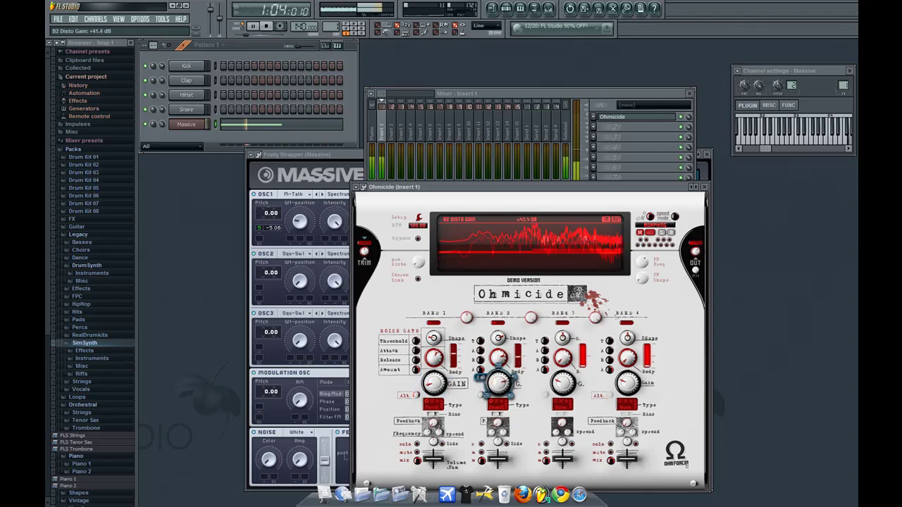
{"action": "scroll", "coordinate": [435, 383], "scroll_direction": "up", "scroll_amount": 2}
{"action": "scroll", "coordinate": [434, 383], "scroll_direction": "up", "scroll_amount": 10}
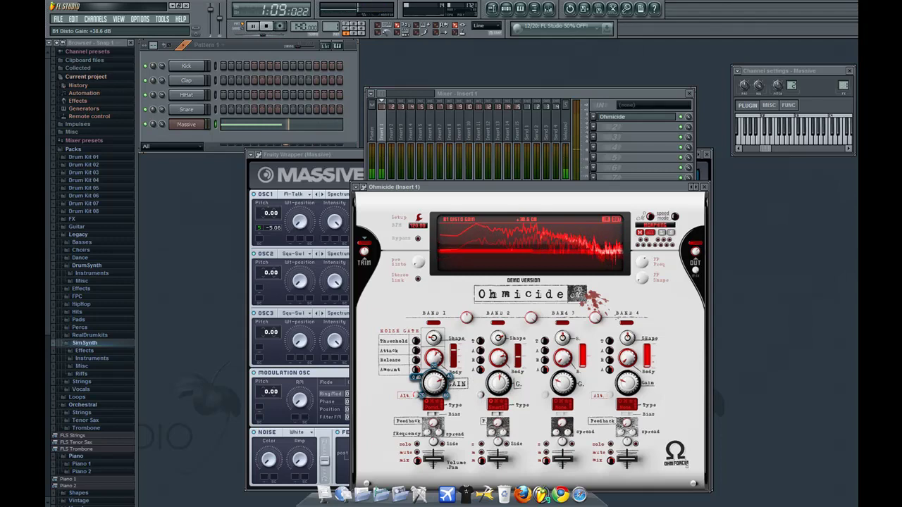
{"action": "scroll", "coordinate": [435, 383], "scroll_direction": "down", "scroll_amount": 1}
{"action": "key", "text": "space"}
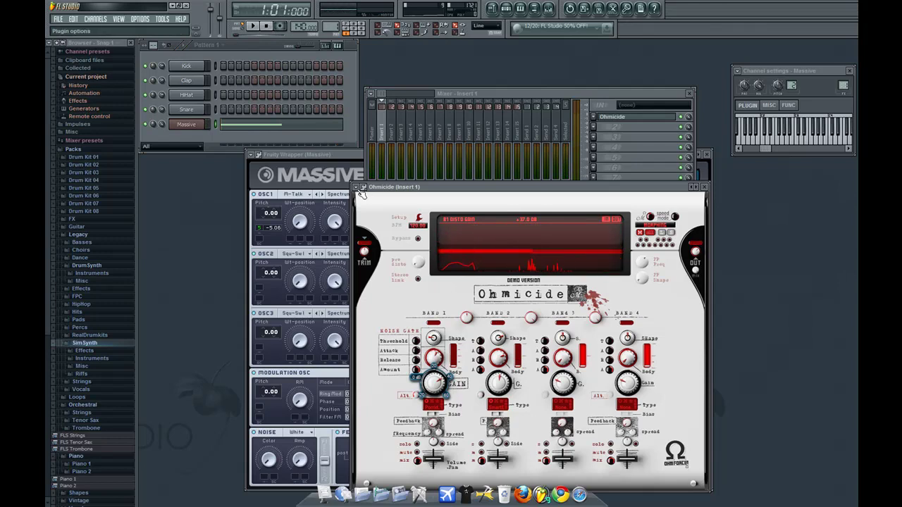
- Lower the Massive bass note a few semitones in the piano roll and audition it
{"action": "right_click", "coordinate": [196, 126]}
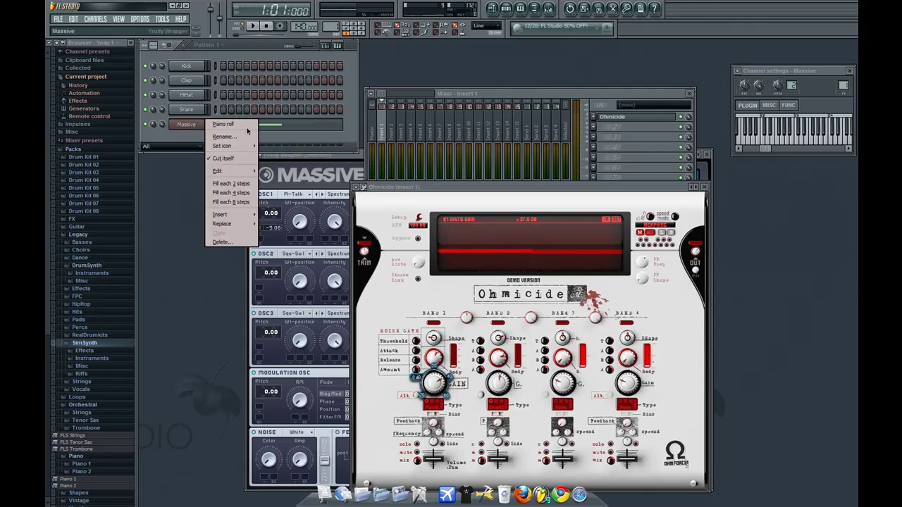
{"action": "left_click", "coordinate": [225, 122]}
{"action": "left_click_drag", "start_coordinate": [196, 245], "coordinate": [189, 279]}
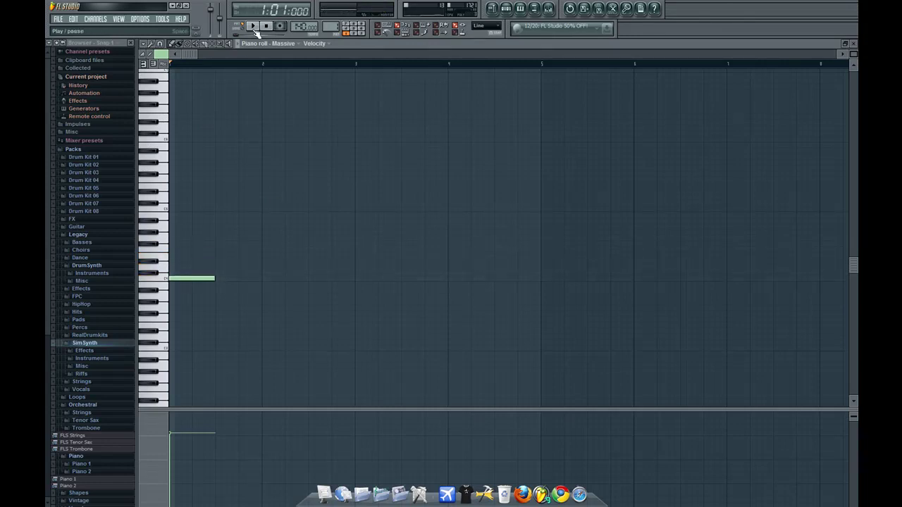
{"action": "left_click", "coordinate": [252, 26]}
{"action": "left_click", "coordinate": [267, 27]}
- Play the lowered note once more and close the piano roll
{"action": "key", "text": "space"}
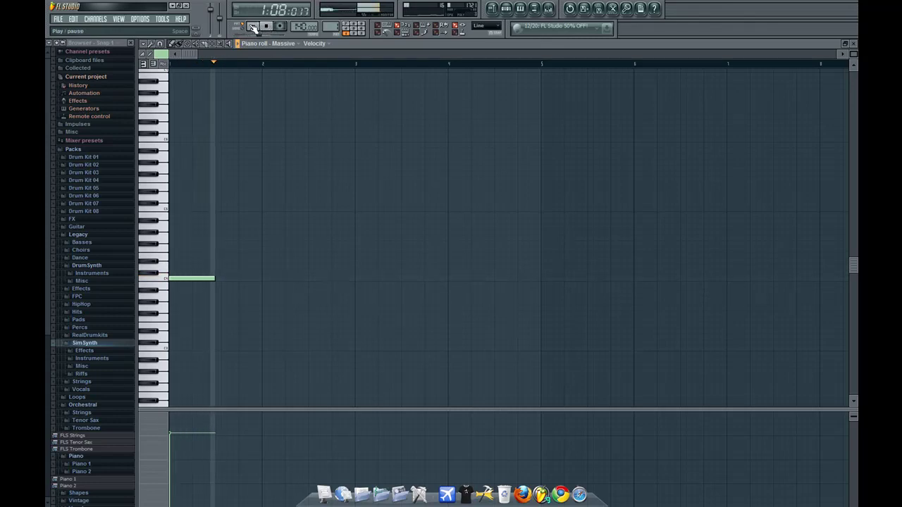
{"action": "left_click", "coordinate": [268, 28]}
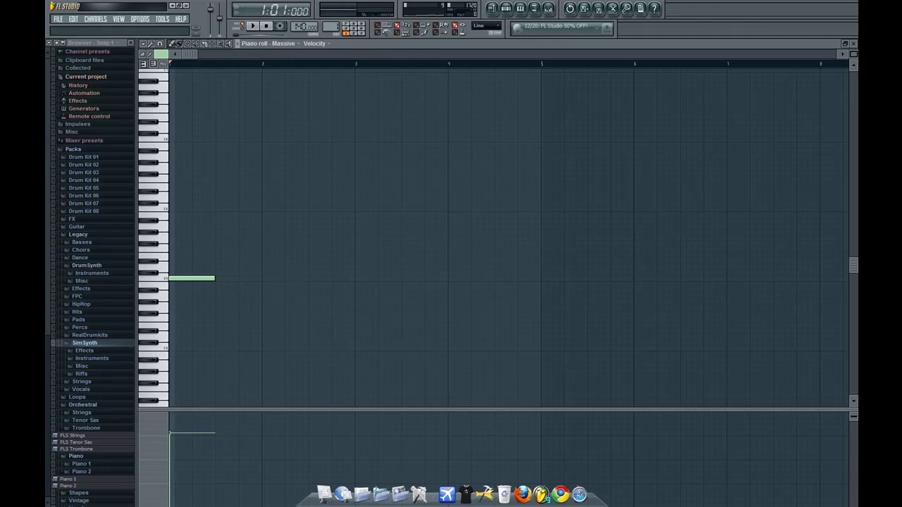
{"action": "left_click", "coordinate": [854, 44]}
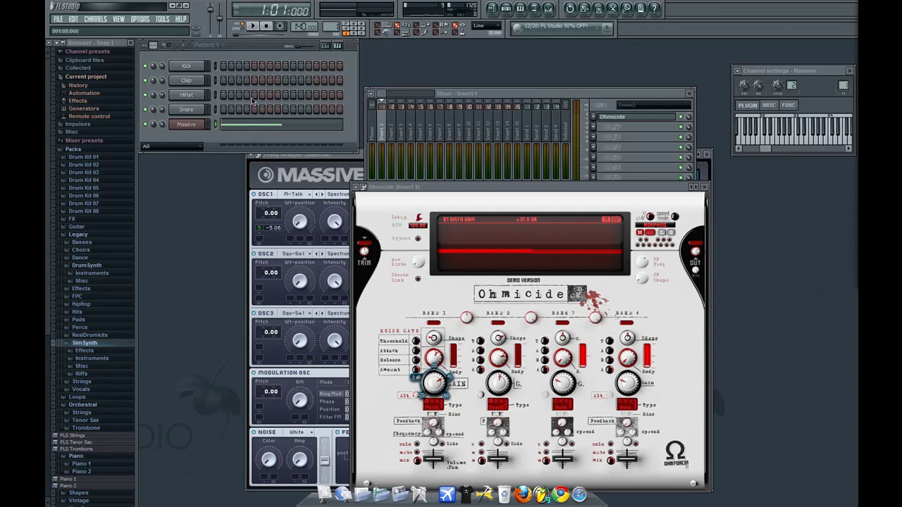
- Add a second Massive instrument channel, Massive #2, and play the pattern once
{"action": "left_click", "coordinate": [337, 166]}
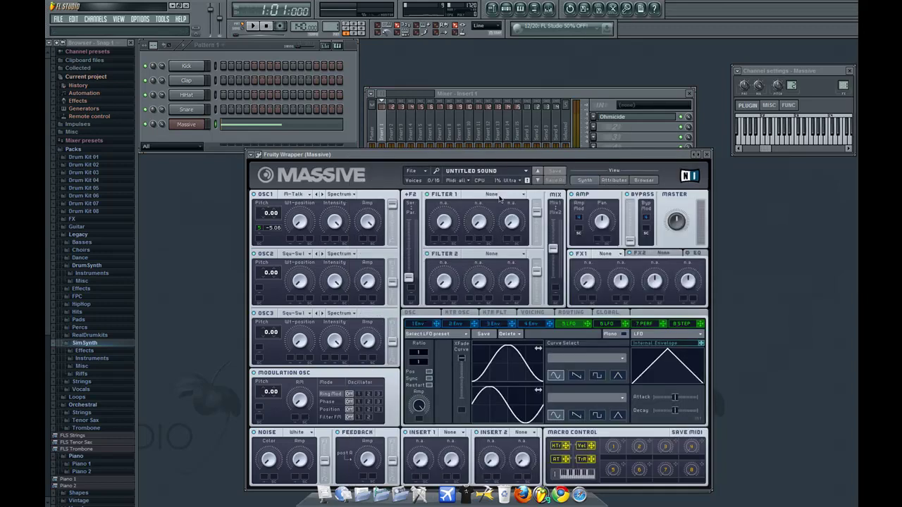
{"action": "left_click", "coordinate": [95, 19]}
{"action": "mouse_move", "coordinate": [99, 29]}
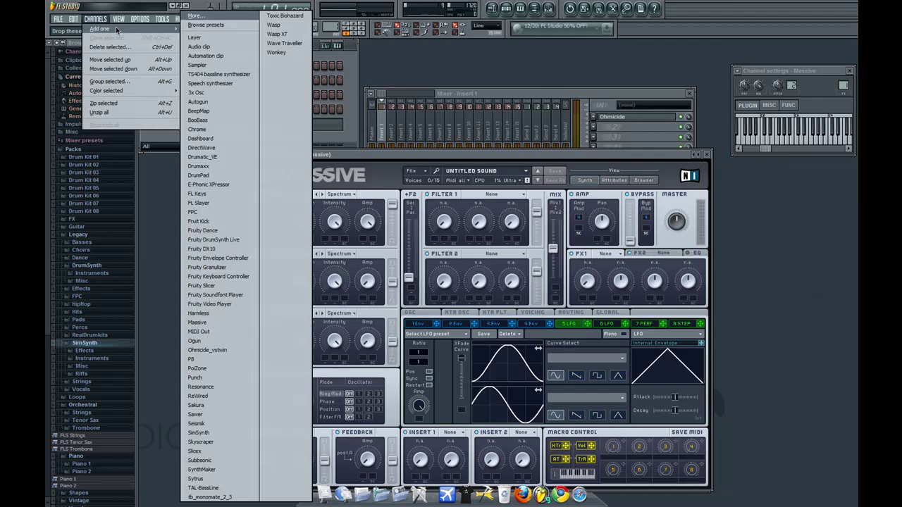
{"action": "left_click", "coordinate": [219, 322]}
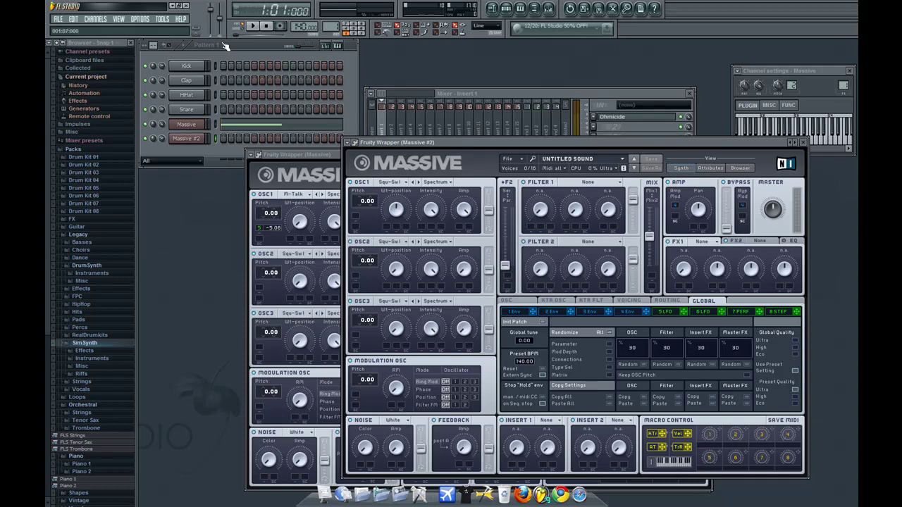
{"action": "left_click", "coordinate": [252, 26]}
{"action": "left_click", "coordinate": [265, 27]}
- Set Massive #2's oscillator 1 to the Modern Talking wavetable and close its window
{"action": "left_click", "coordinate": [391, 183]}
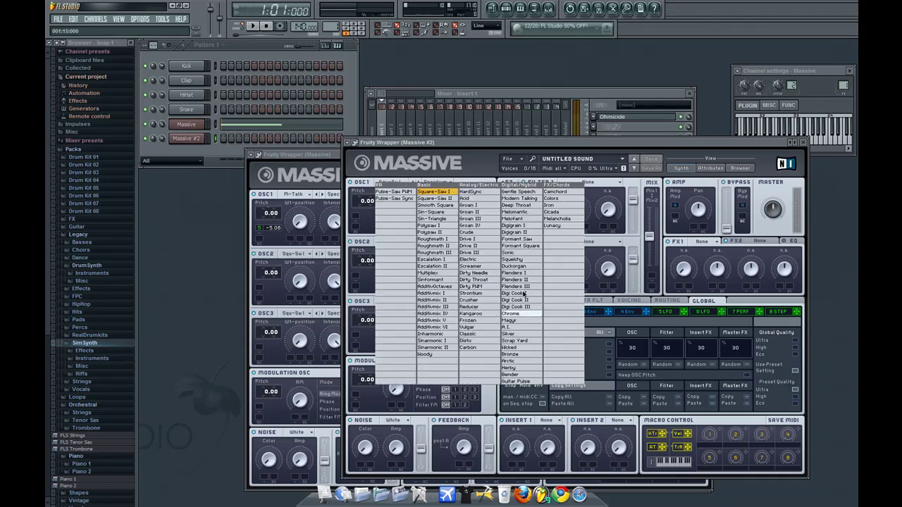
{"action": "left_click", "coordinate": [526, 199]}
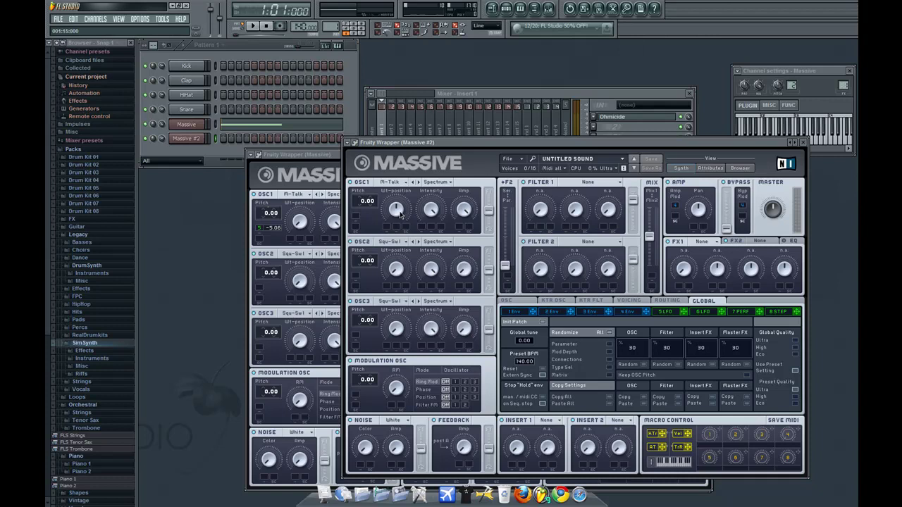
{"action": "left_click", "coordinate": [803, 142]}
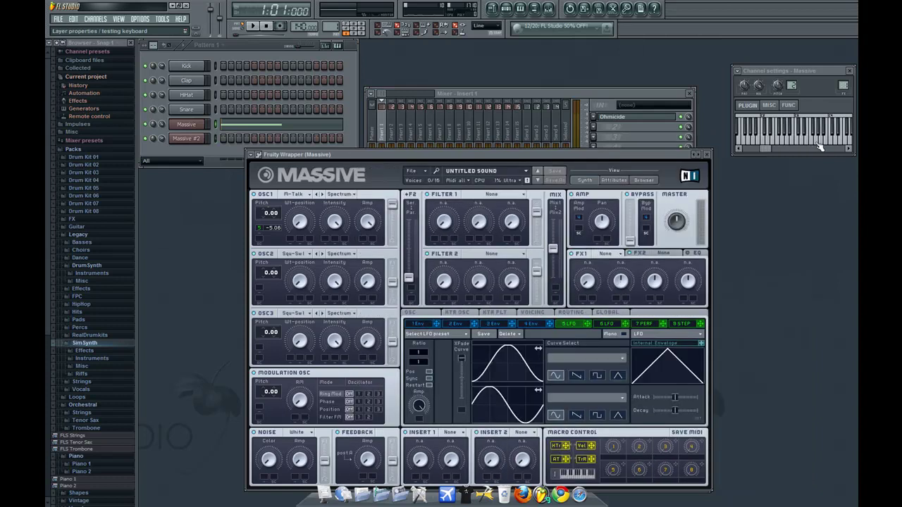
- In Massive's piano roll, snap to single steps, add two notes and audition the phrase
{"action": "right_click", "coordinate": [198, 127]}
{"action": "left_click", "coordinate": [217, 125]}
{"action": "left_click_drag", "start_coordinate": [217, 279], "coordinate": [216, 299]}
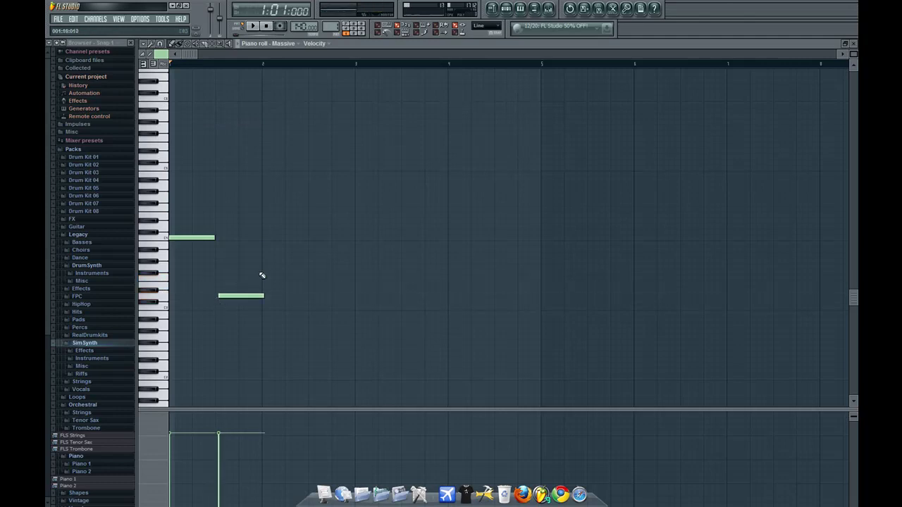
{"action": "left_click", "coordinate": [161, 54]}
{"action": "left_click", "coordinate": [176, 135]}
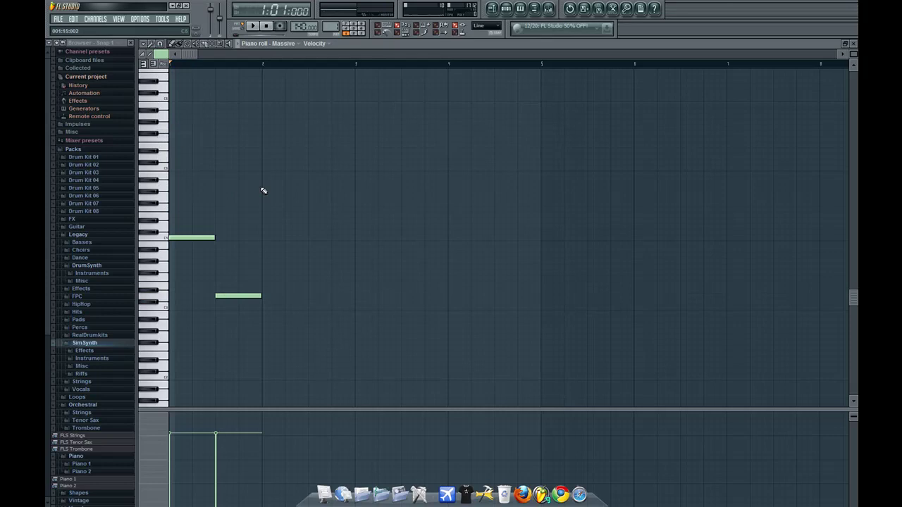
{"action": "left_click", "coordinate": [266, 290]}
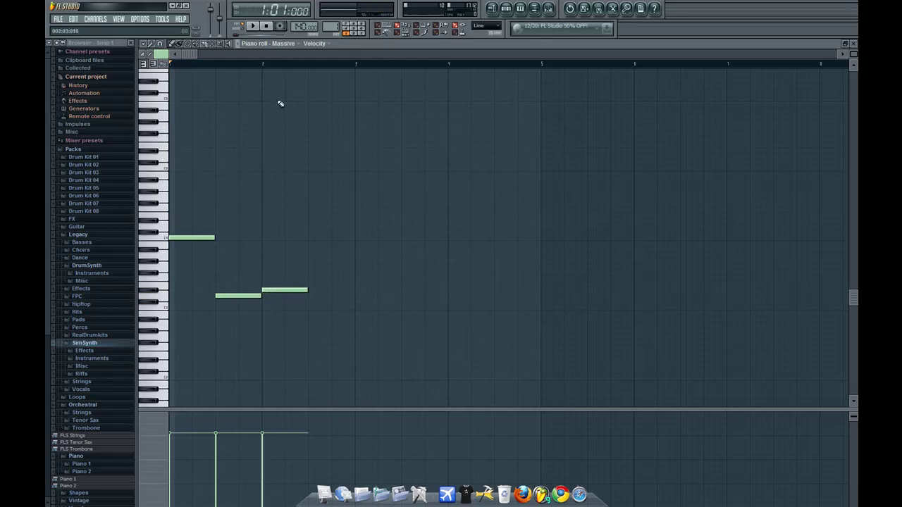
{"action": "left_click", "coordinate": [255, 27]}
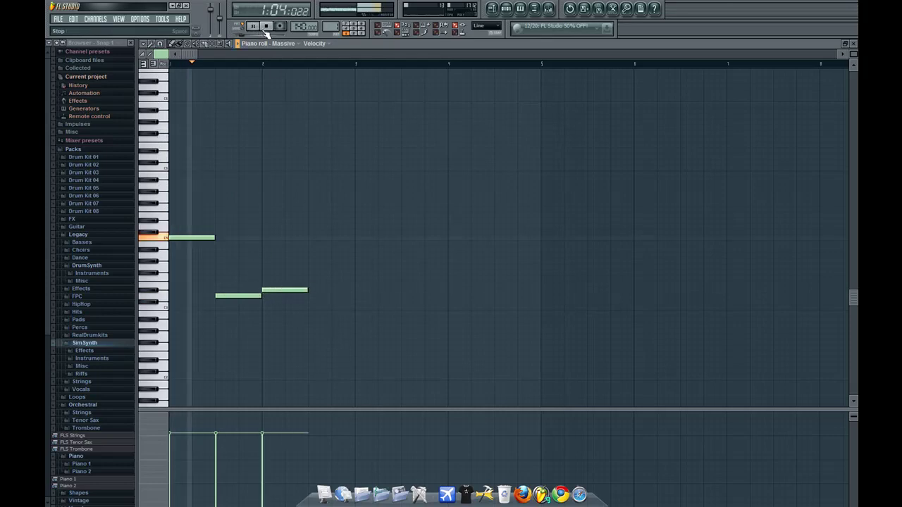
{"action": "left_click", "coordinate": [266, 27]}
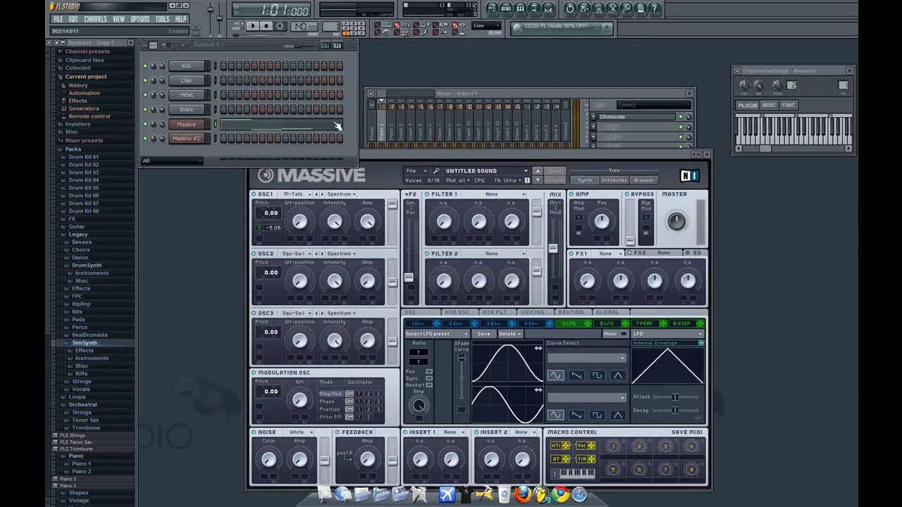
- Delete the two extra notes from Massive's piano roll, leaving the original note
{"action": "left_click", "coordinate": [268, 133]}
{"action": "right_click", "coordinate": [251, 267]}
{"action": "right_click", "coordinate": [296, 256]}
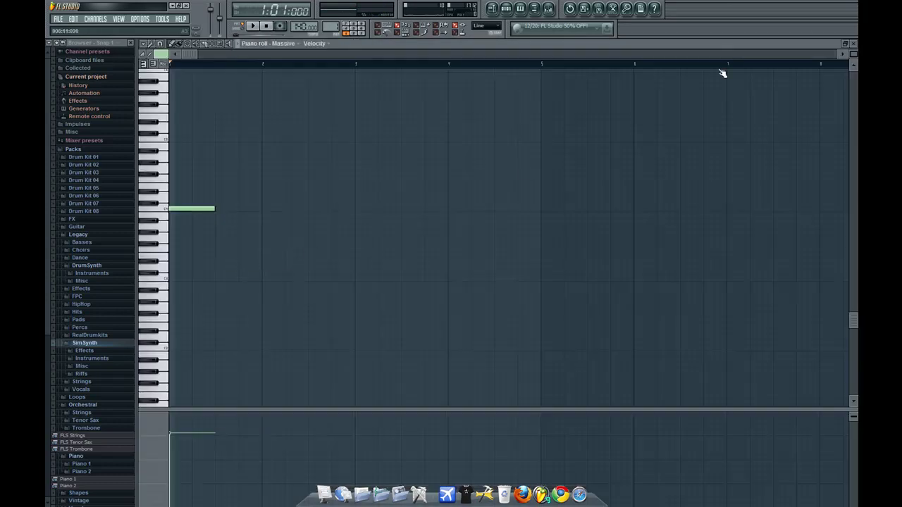
{"action": "left_click", "coordinate": [853, 43]}
- Audition the Massive #2 synth with a few test notes on its keyboard
{"action": "left_click", "coordinate": [196, 140]}
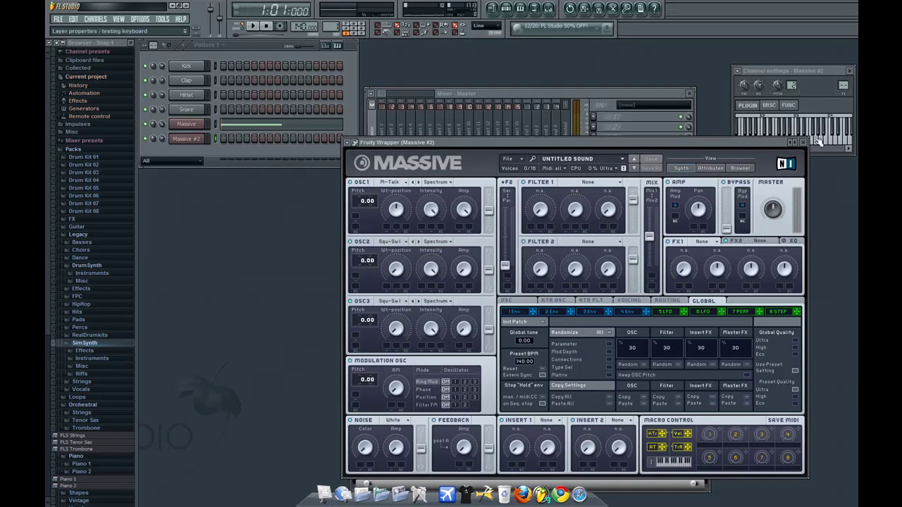
{"action": "left_click", "coordinate": [774, 137]}
{"action": "left_click", "coordinate": [778, 137]}
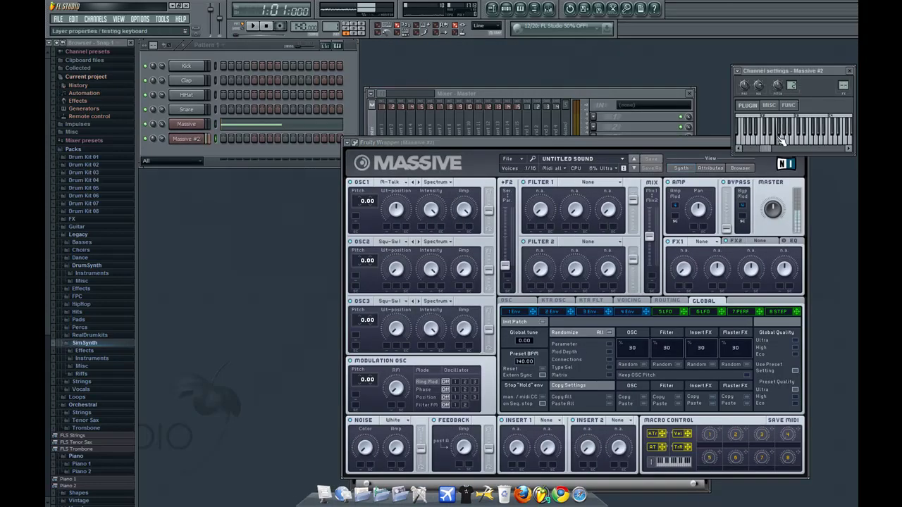
{"action": "left_click", "coordinate": [816, 137]}
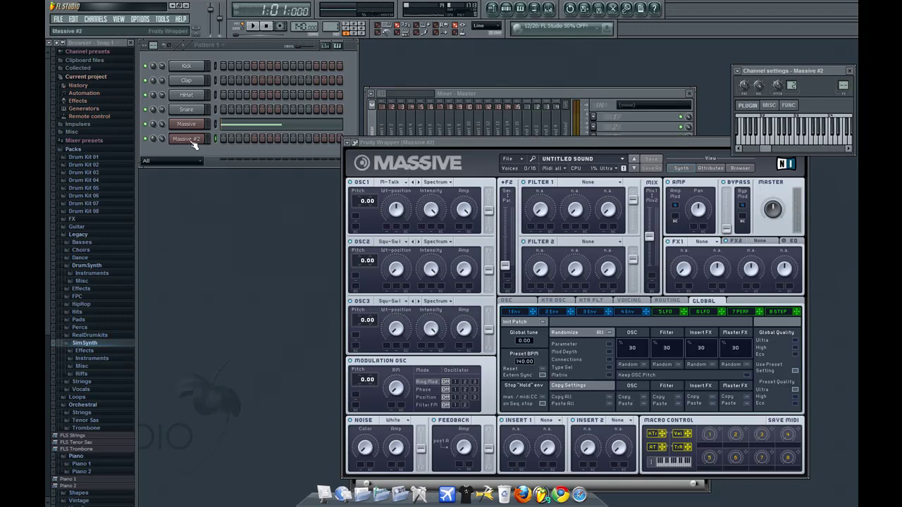
- Draw two notes for Massive #2 after Massive's note and play the pattern
{"action": "right_click", "coordinate": [194, 144]}
{"action": "left_click", "coordinate": [215, 138]}
{"action": "left_click", "coordinate": [267, 288]}
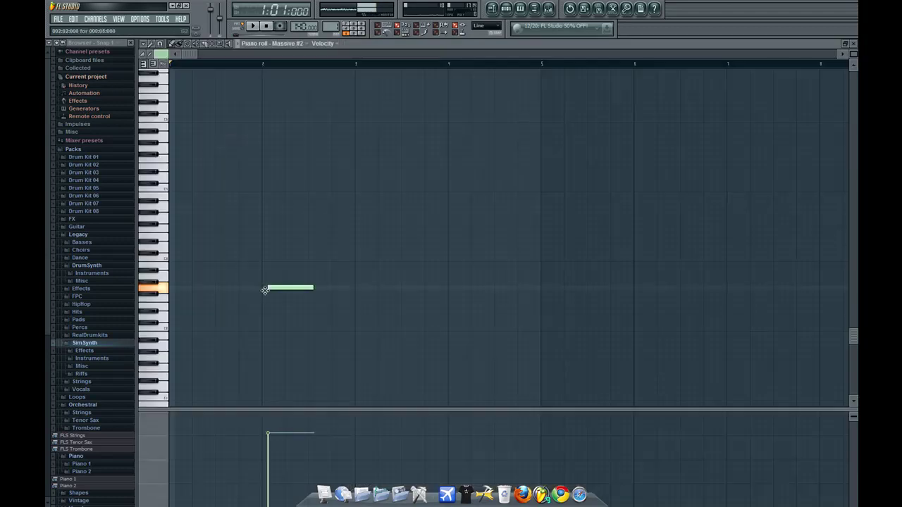
{"action": "left_click_drag", "start_coordinate": [265, 290], "coordinate": [236, 298]}
{"action": "left_click", "coordinate": [262, 293]}
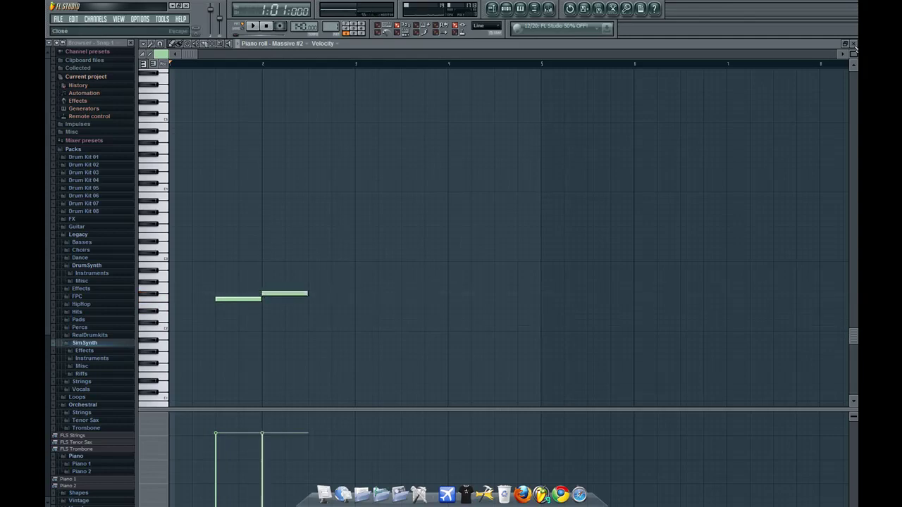
{"action": "left_click", "coordinate": [853, 45]}
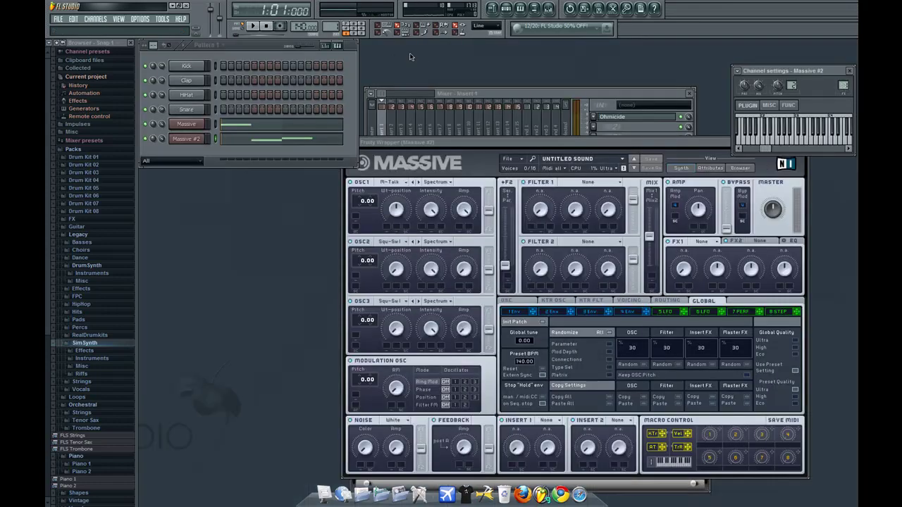
{"action": "left_click", "coordinate": [253, 26]}
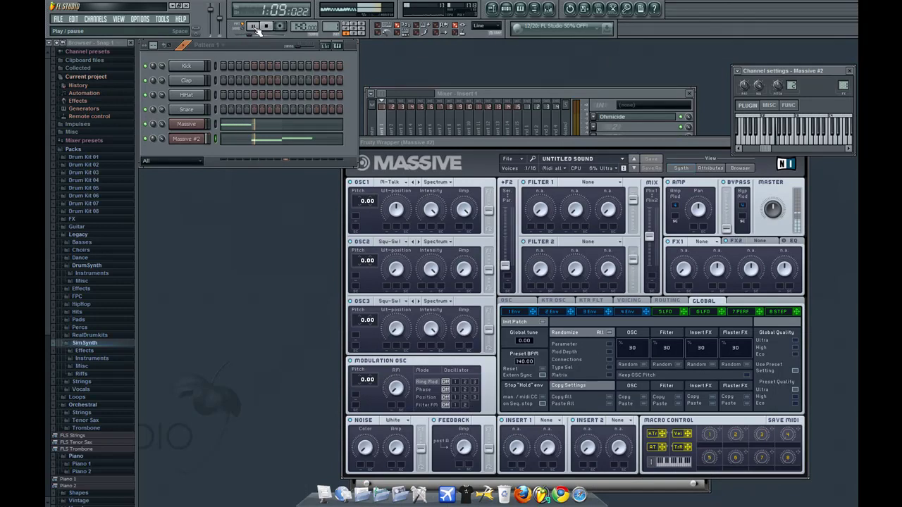
{"action": "left_click", "coordinate": [266, 27]}
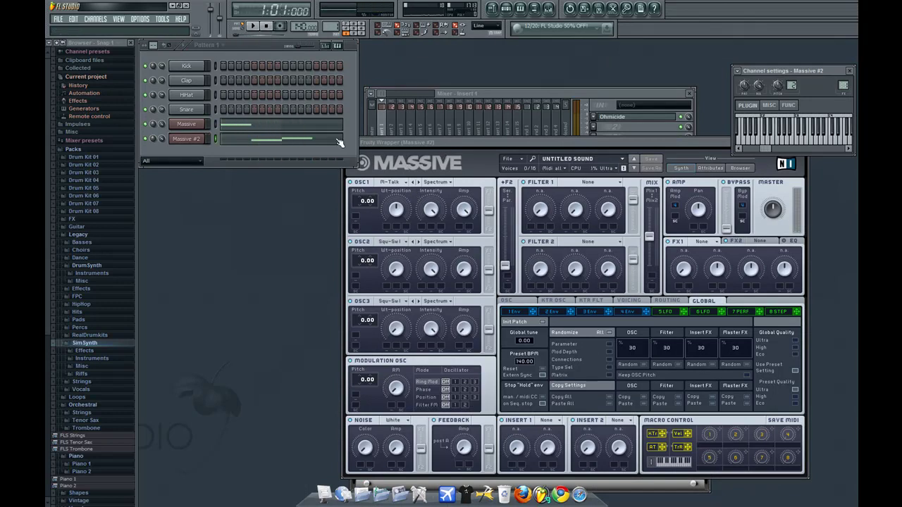
- Show both the Massive and Massive #2 synth windows and play the pattern
{"action": "left_click", "coordinate": [186, 125]}
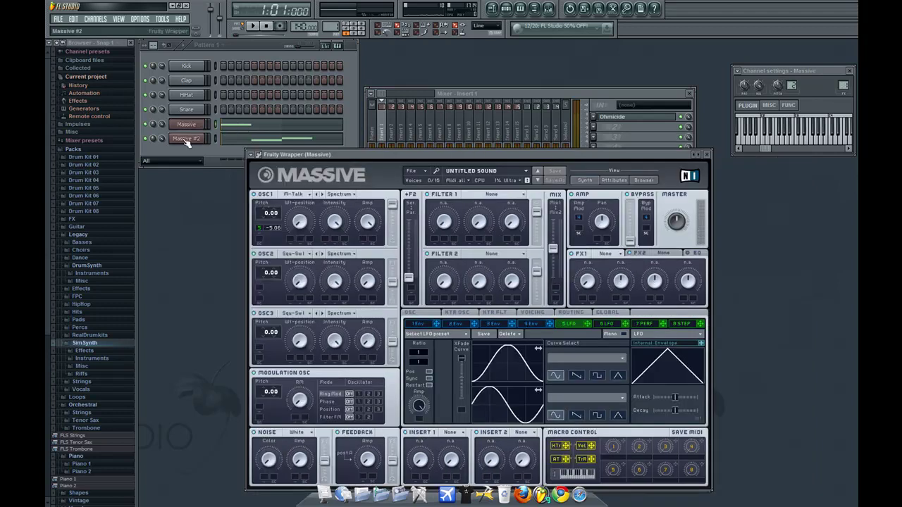
{"action": "left_click", "coordinate": [187, 139]}
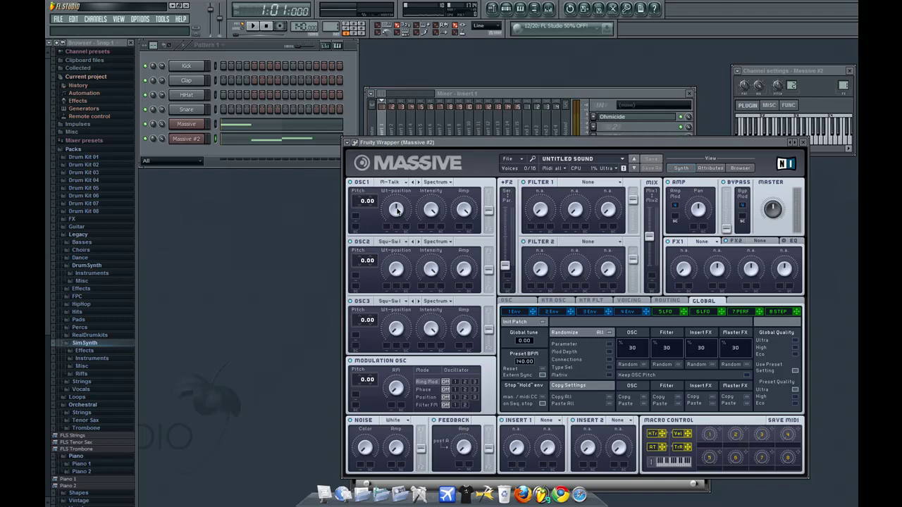
{"action": "left_click", "coordinate": [252, 26]}
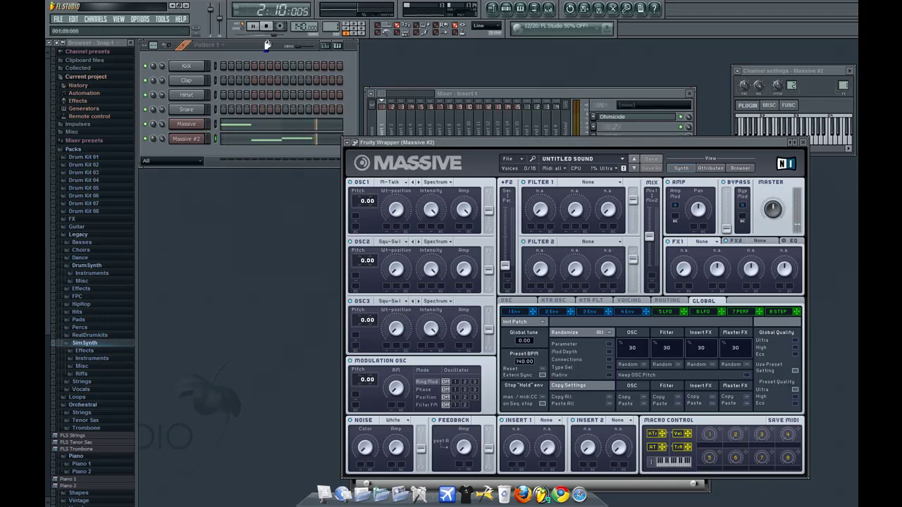
- Raise both Massive #2 notes, second just above the first, delete the stray note, and audition
{"action": "key", "text": "space"}
{"action": "key", "text": "F7"}
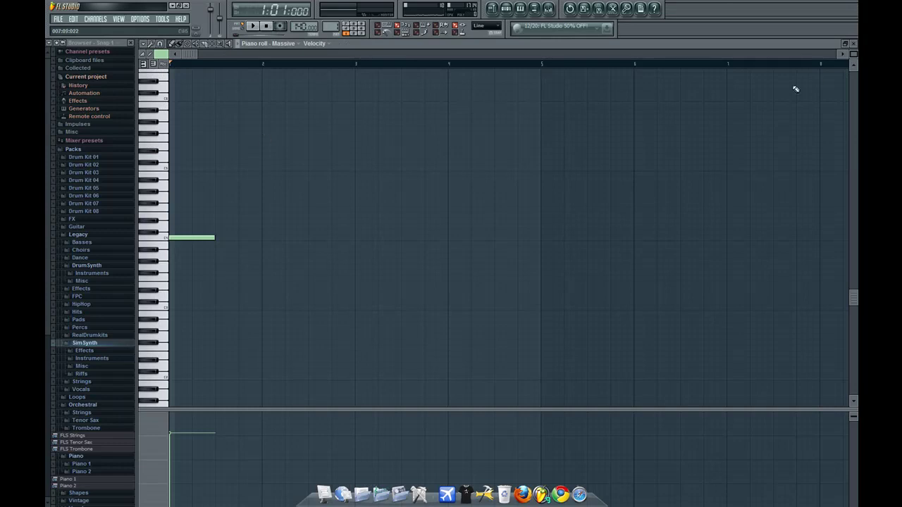
{"action": "left_click", "coordinate": [854, 43]}
{"action": "left_click", "coordinate": [243, 143]}
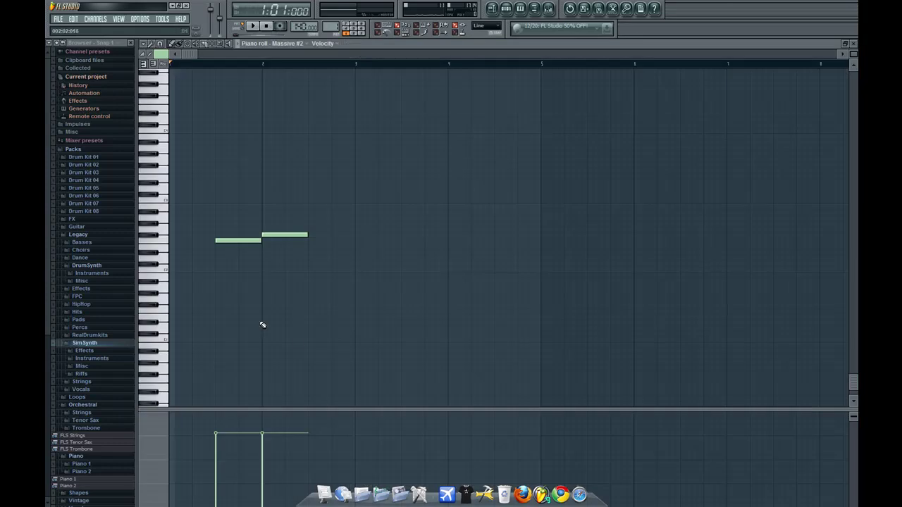
{"action": "left_click_drag", "start_coordinate": [243, 241], "coordinate": [248, 184]}
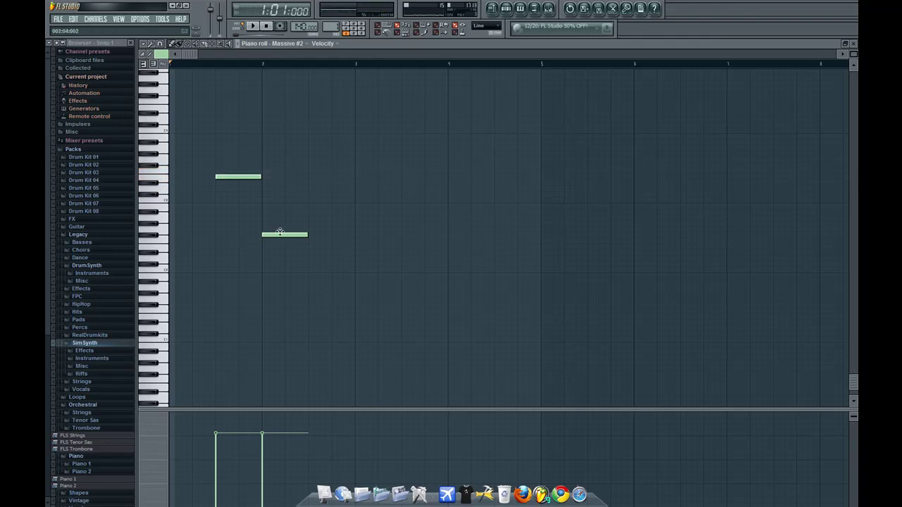
{"action": "left_click_drag", "start_coordinate": [280, 232], "coordinate": [280, 171]}
{"action": "right_click", "coordinate": [279, 234]}
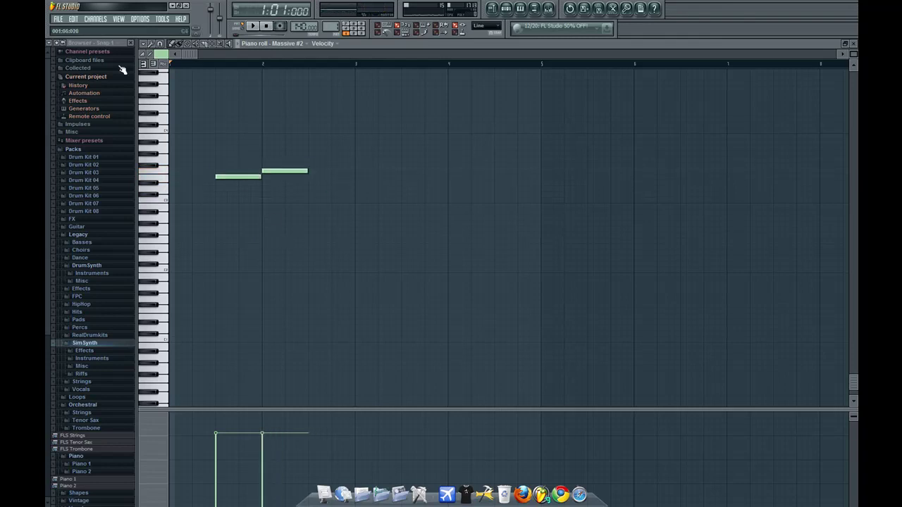
{"action": "left_click", "coordinate": [253, 26]}
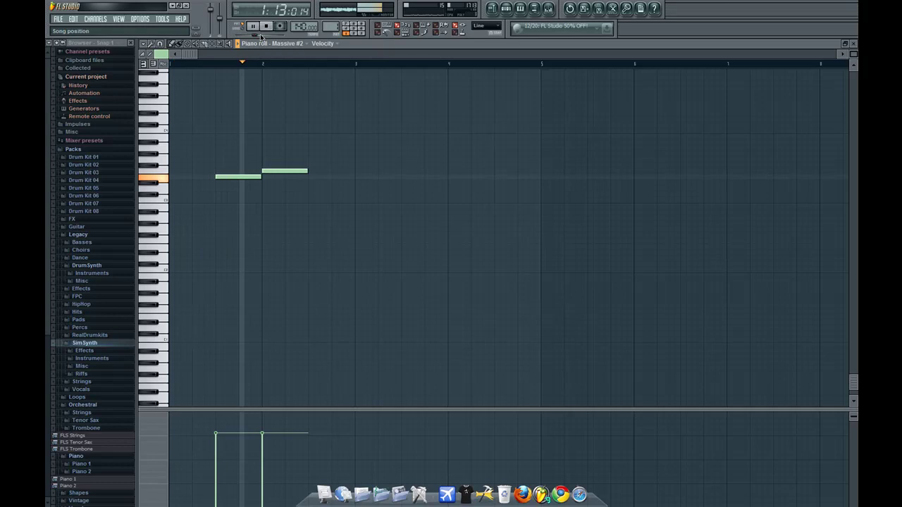
{"action": "key", "text": "space"}
{"action": "key", "text": "F7"}
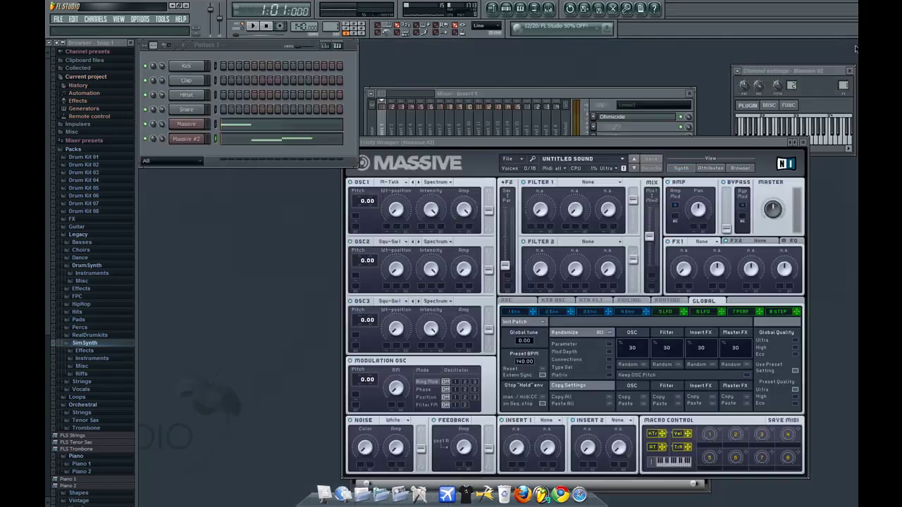
- Add Bitcrusher to Insert 1's second FX slot, raise downsampling from 14 to 21, and audition
{"action": "left_click", "coordinate": [592, 98]}
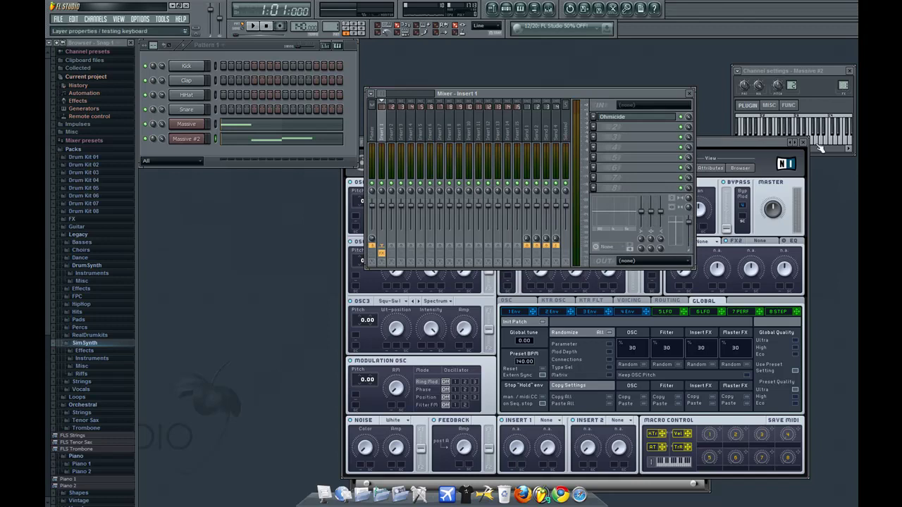
{"action": "left_click", "coordinate": [809, 148]}
{"action": "left_click", "coordinate": [595, 129]}
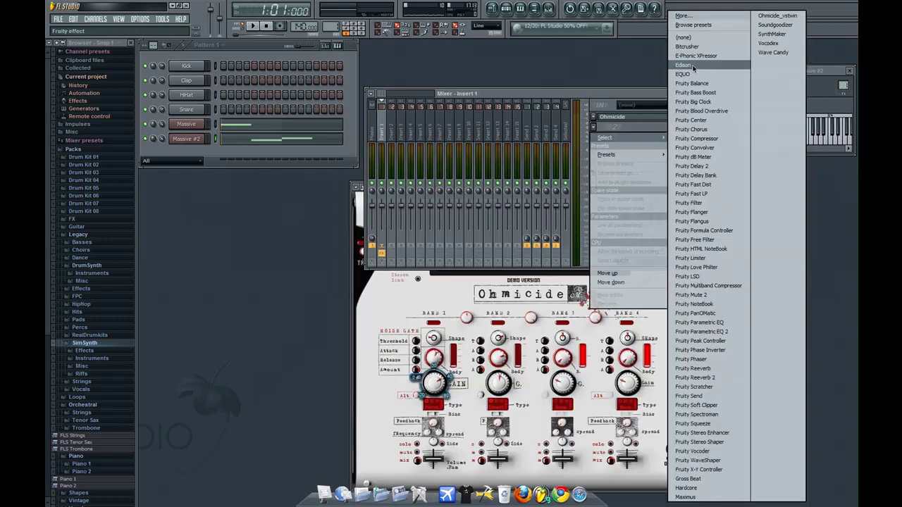
{"action": "left_click", "coordinate": [687, 46]}
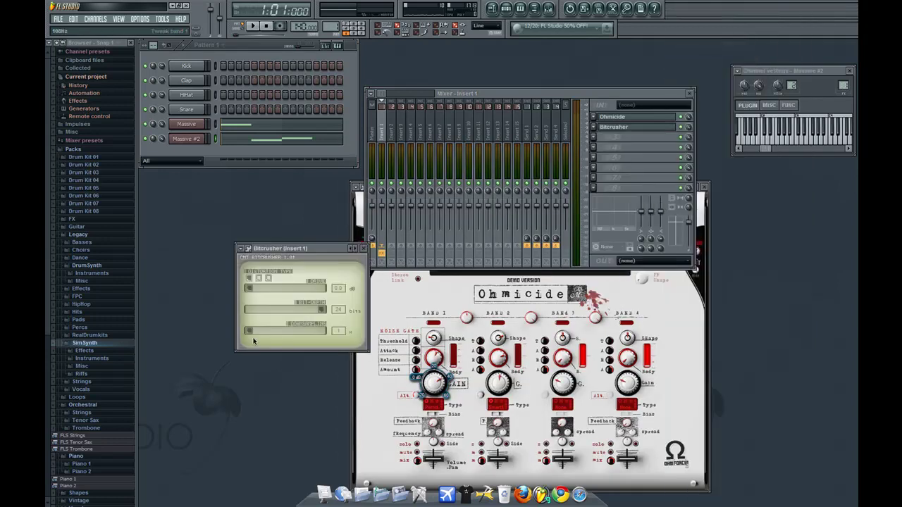
{"action": "left_click_drag", "start_coordinate": [273, 332], "coordinate": [288, 335]}
{"action": "key", "text": "space"}
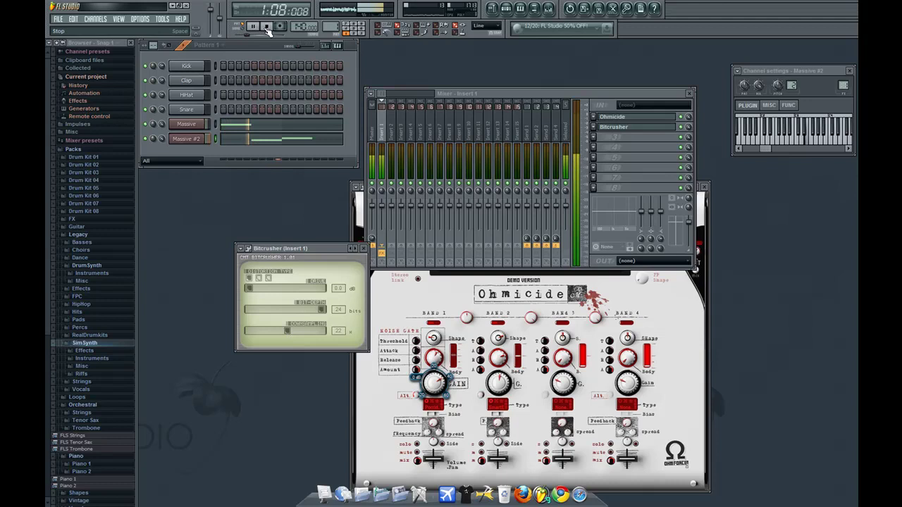
{"action": "left_click", "coordinate": [267, 29]}
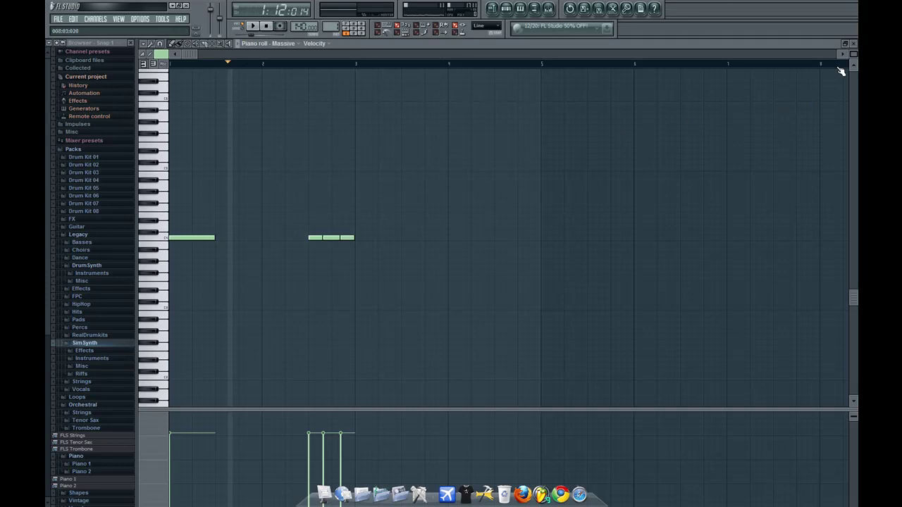
- Lower Bitcrusher's downsampling to 9, listen, then minimize FL Studio and open the volume control
{"action": "left_click", "coordinate": [854, 43]}
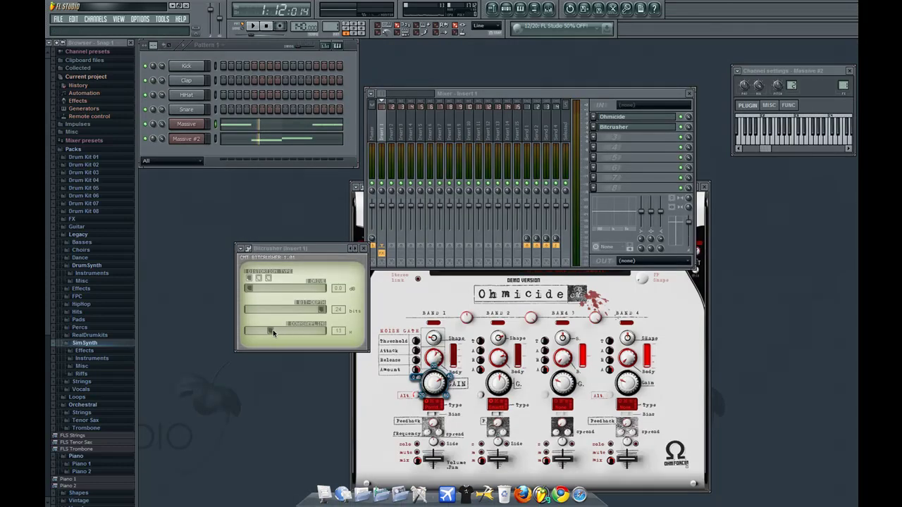
{"action": "left_click_drag", "start_coordinate": [272, 330], "coordinate": [260, 320]}
{"action": "left_click", "coordinate": [252, 26]}
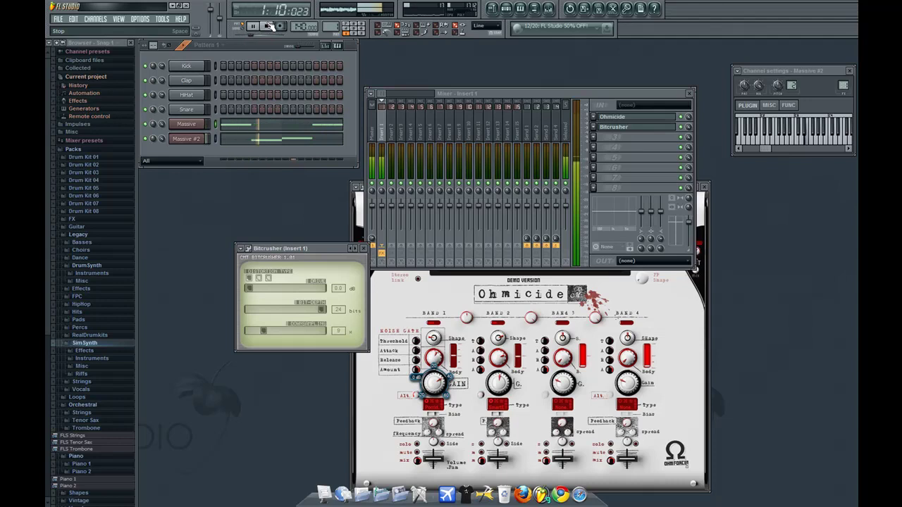
{"action": "left_click", "coordinate": [270, 26]}
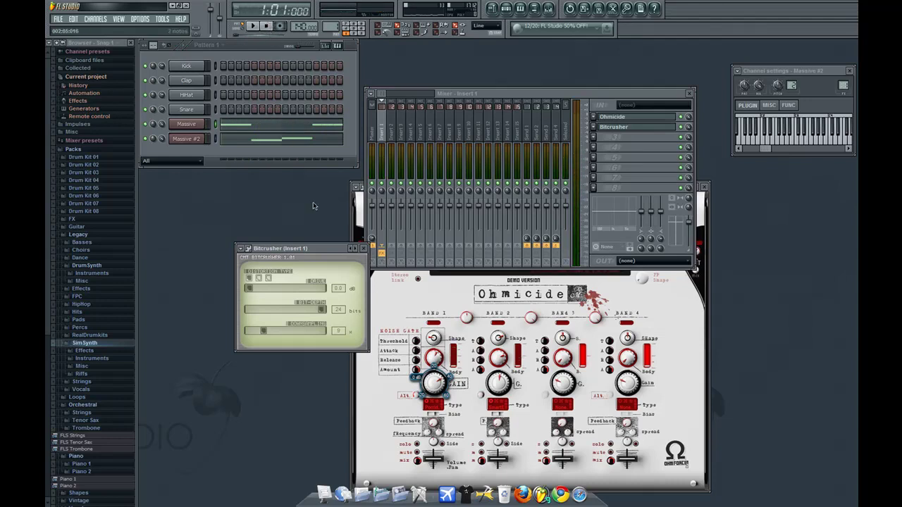
{"action": "left_click", "coordinate": [172, 6]}
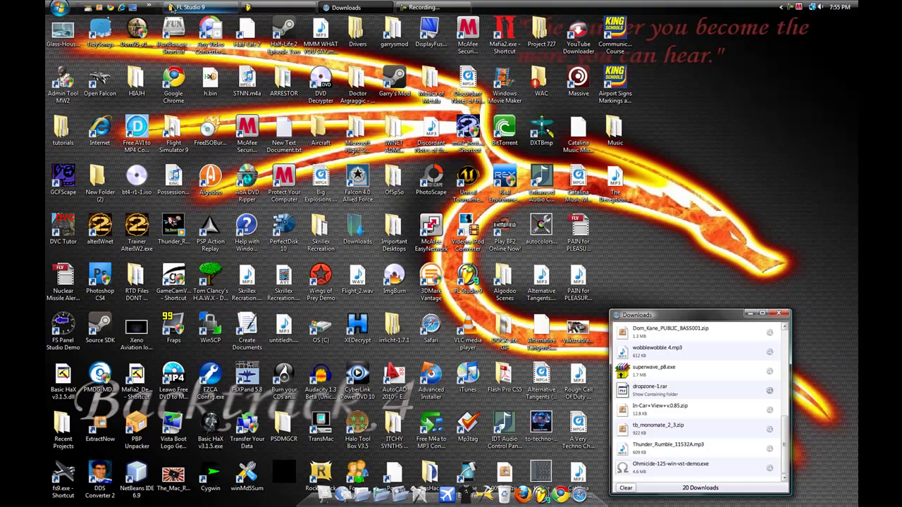
{"action": "left_click", "coordinate": [820, 7]}
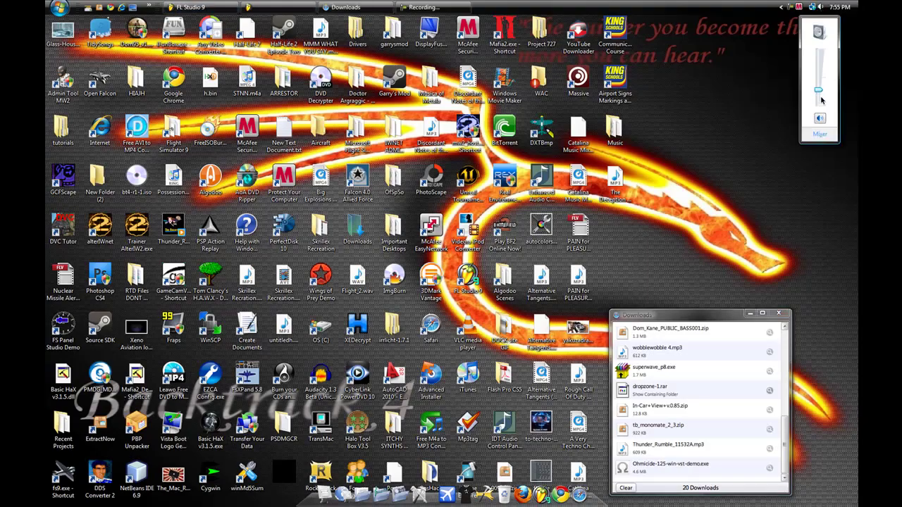
- Restore FL Studio, play the bass through the effects, and bring Ohmicide forward
{"action": "left_click", "coordinate": [191, 7]}
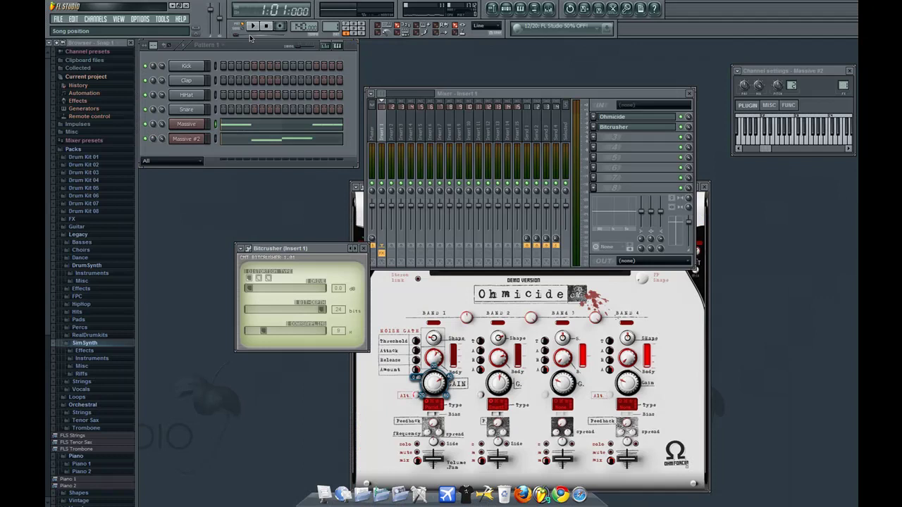
{"action": "left_click", "coordinate": [253, 26]}
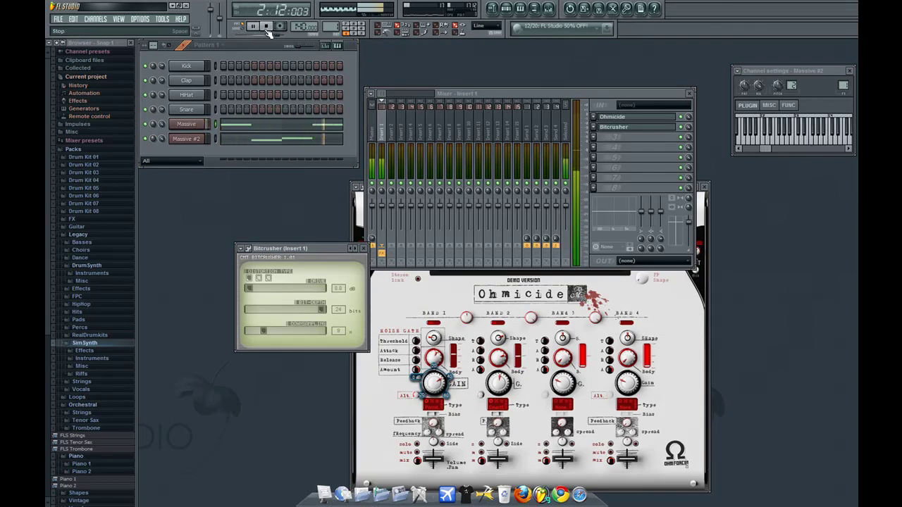
{"action": "left_click", "coordinate": [267, 28]}
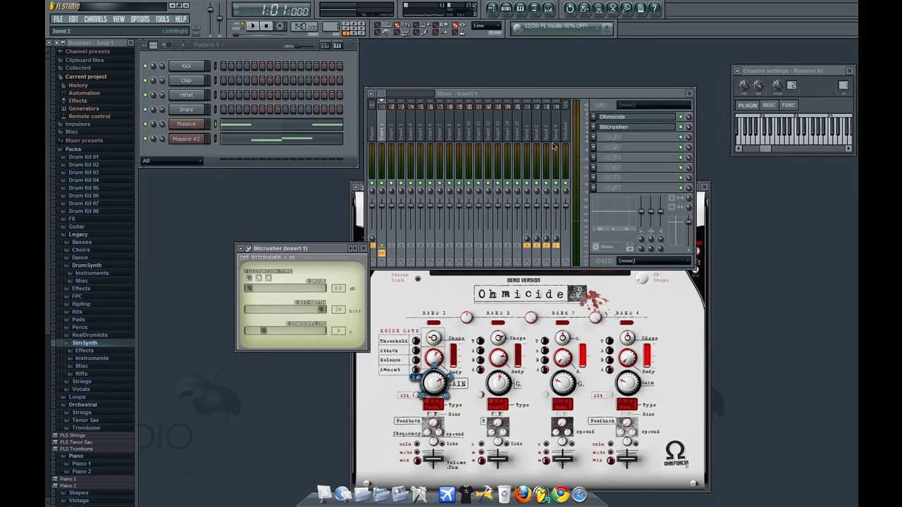
{"action": "left_click", "coordinate": [703, 200]}
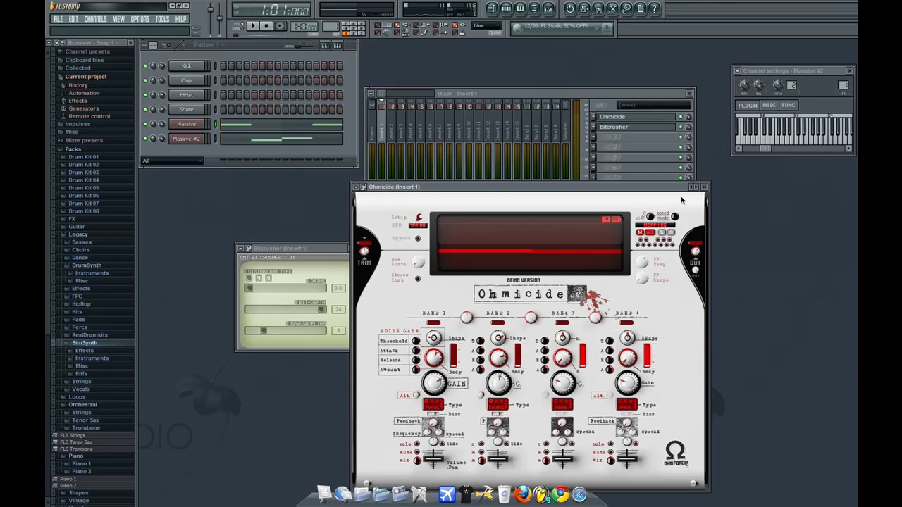
- Play and stop the pattern to watch Ohmicide's spectrum scope
{"action": "left_click", "coordinate": [253, 27]}
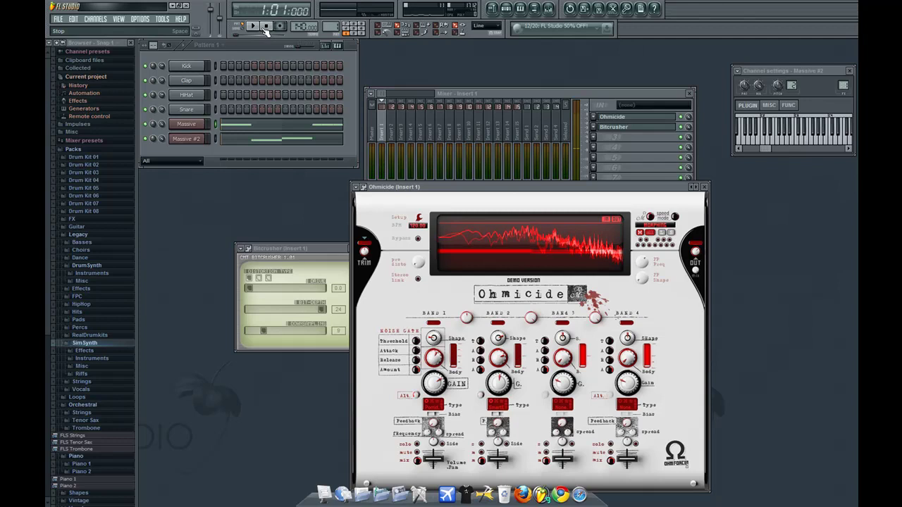
{"action": "left_click", "coordinate": [274, 26]}
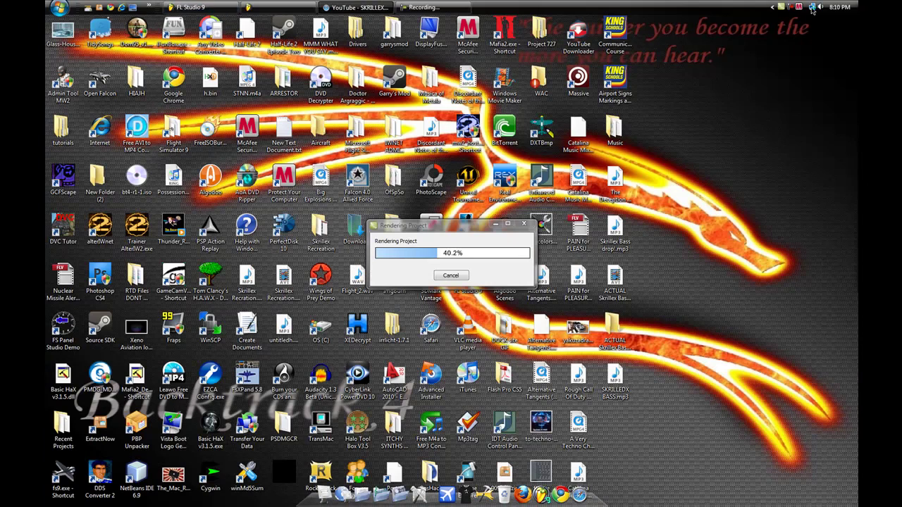
- Turn the Windows system volume down from 27 to 17, restore FL Studio, and replay the song
{"action": "left_click", "coordinate": [821, 9]}
{"action": "left_click", "coordinate": [192, 8]}
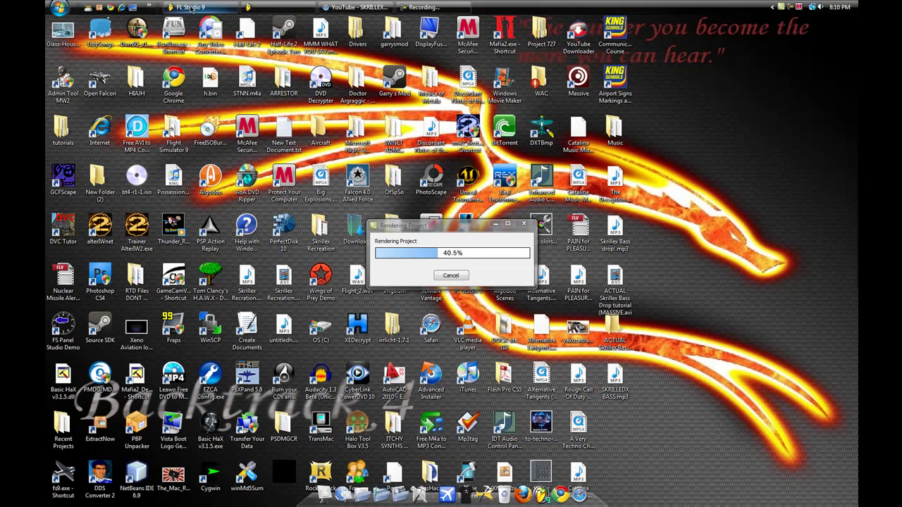
{"action": "left_click", "coordinate": [191, 9]}
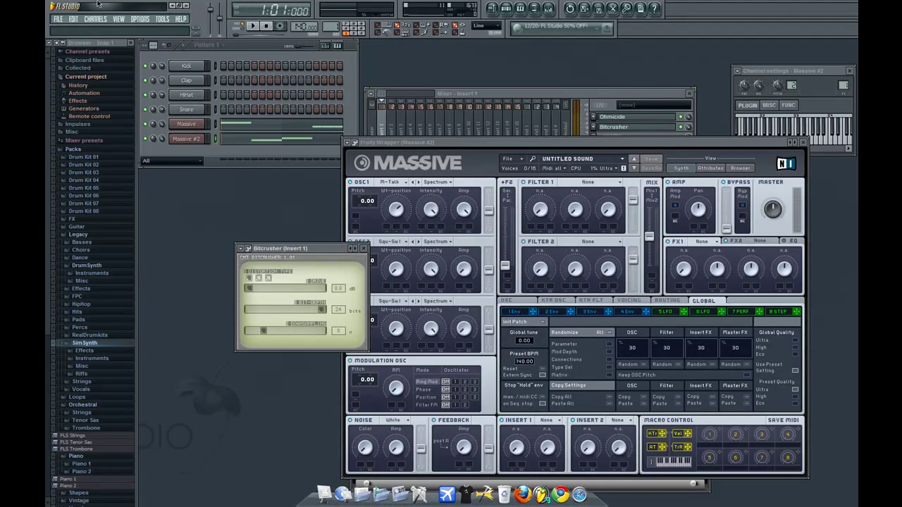
{"action": "left_click", "coordinate": [171, 6]}
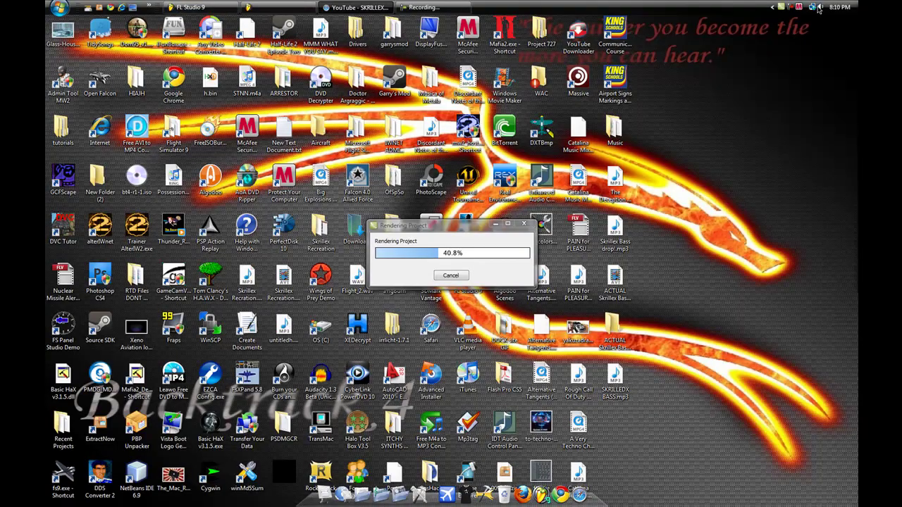
{"action": "left_click", "coordinate": [821, 7]}
{"action": "left_click_drag", "start_coordinate": [822, 94], "coordinate": [821, 99]}
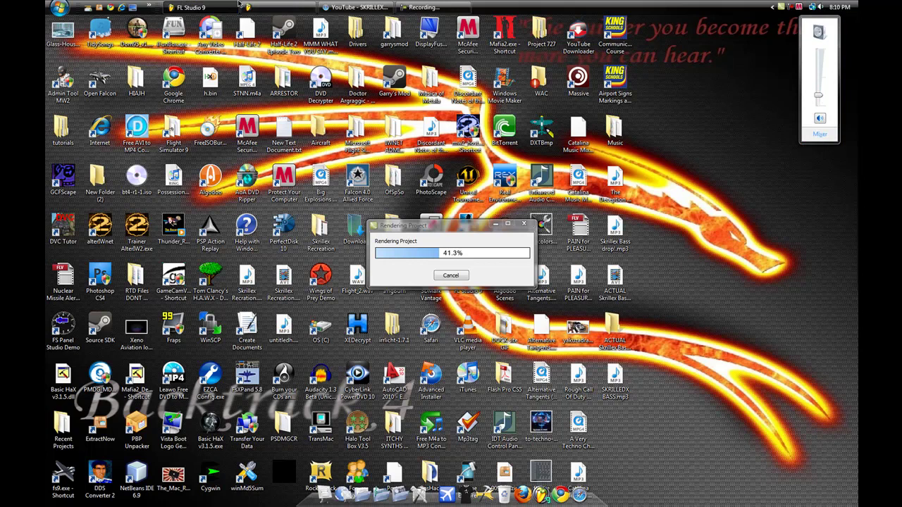
{"action": "left_click", "coordinate": [187, 7]}
{"action": "left_click", "coordinate": [252, 26]}
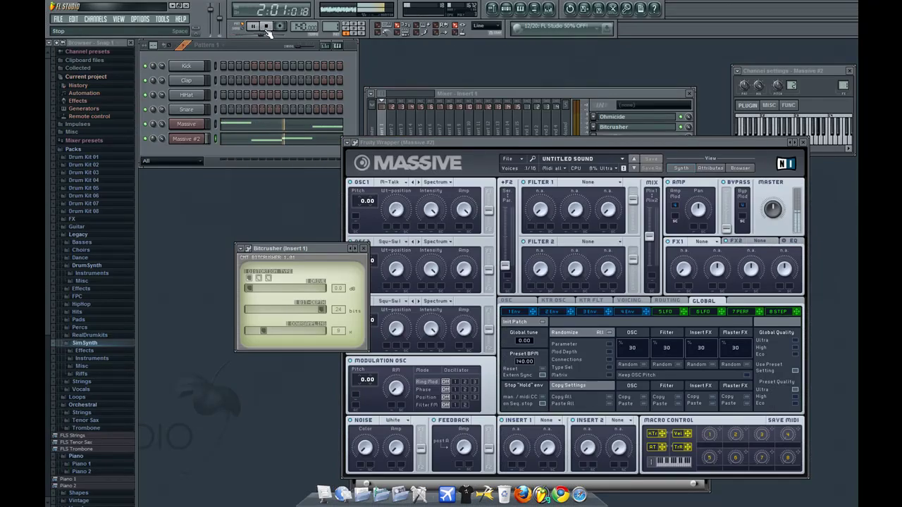
{"action": "left_click", "coordinate": [267, 28]}
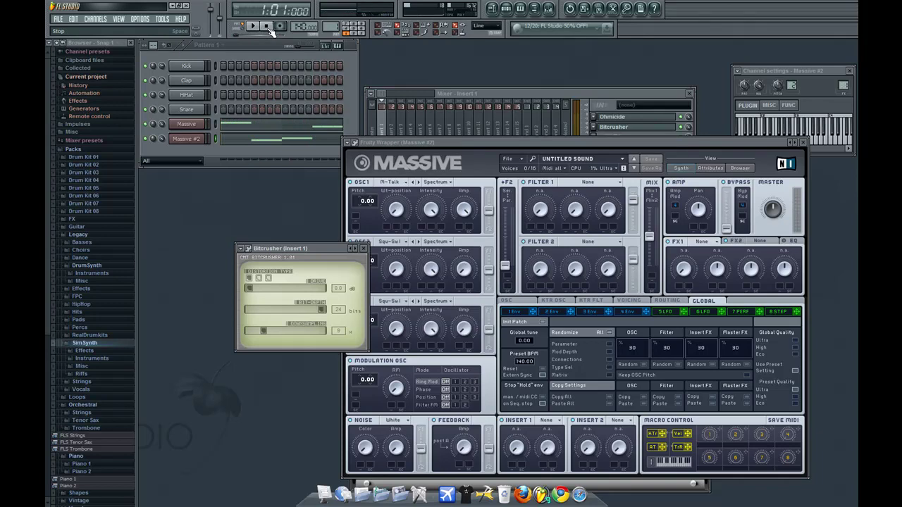